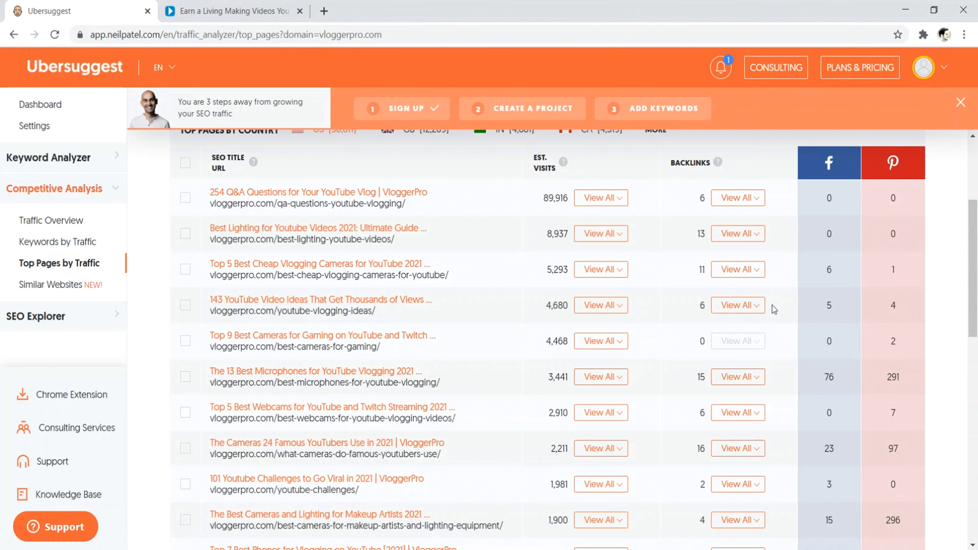
Review the top pages by traffic for vloggerpro.com, briefly opening the similar websites report and returning to the page list.
scroll(895, 293, "up", 3)
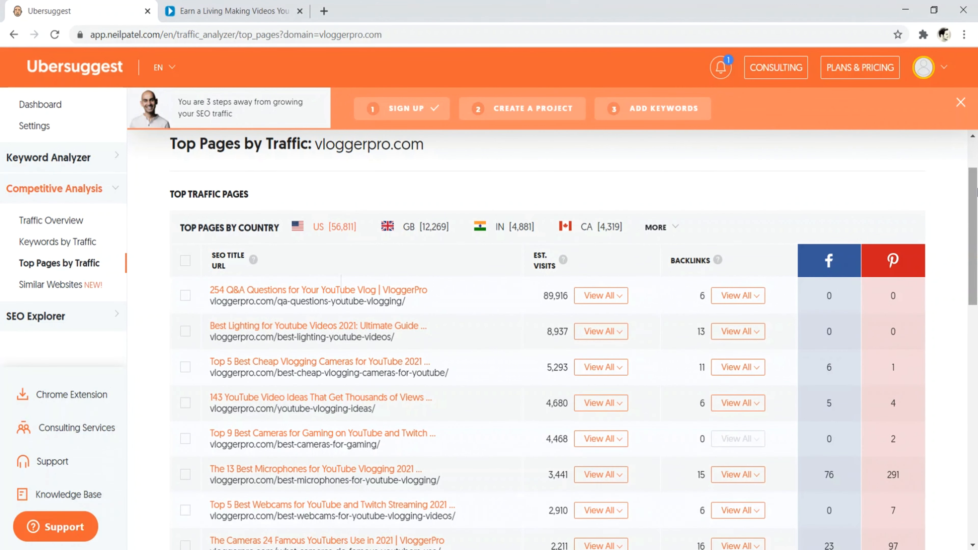
scroll(974, 212, "down", 2)
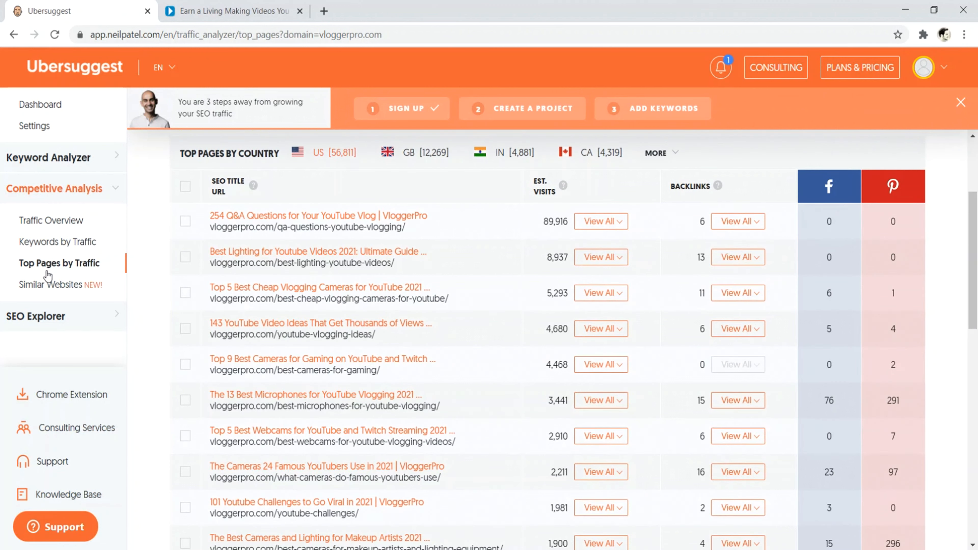
left_click(49, 285)
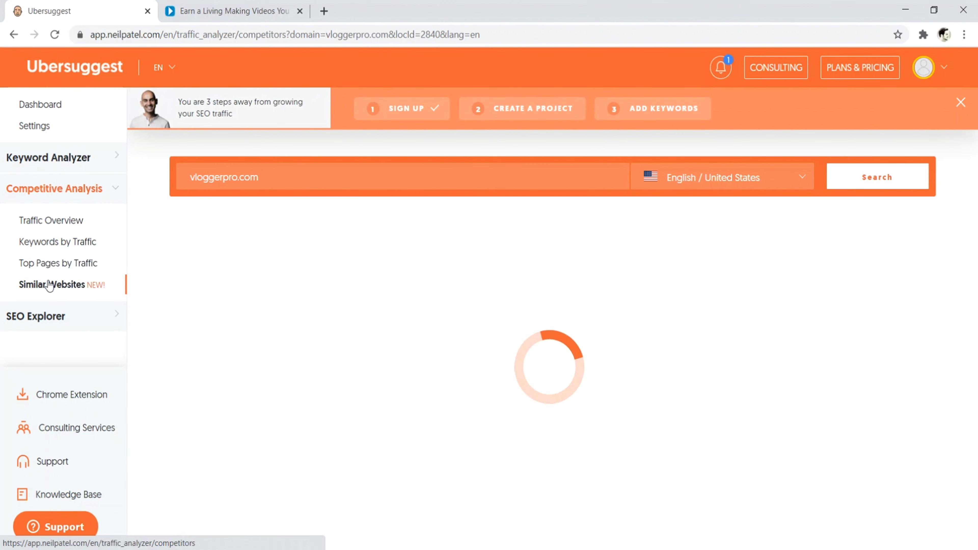
left_click(60, 265)
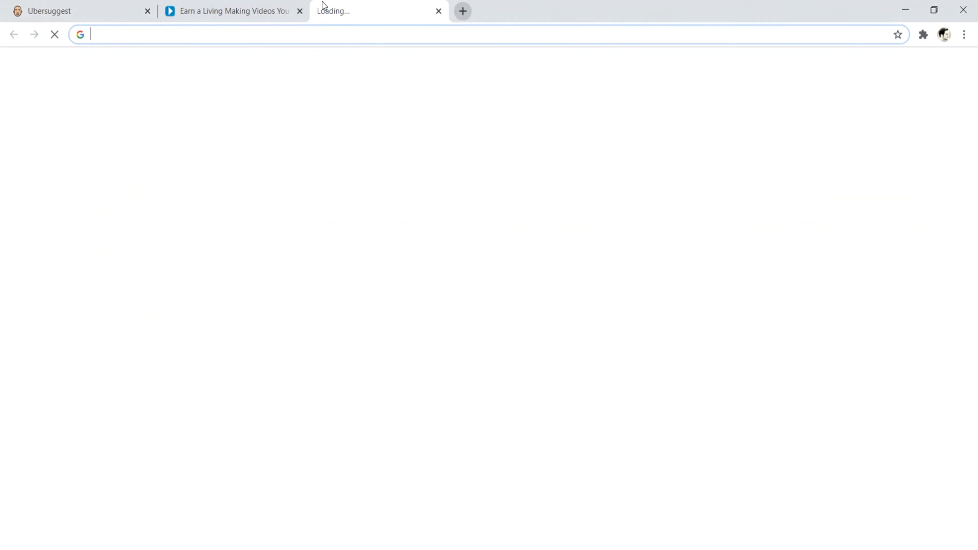
Search Google in a new tab for "q and a questions for youtube".
left_click(323, 10)
type("q and")
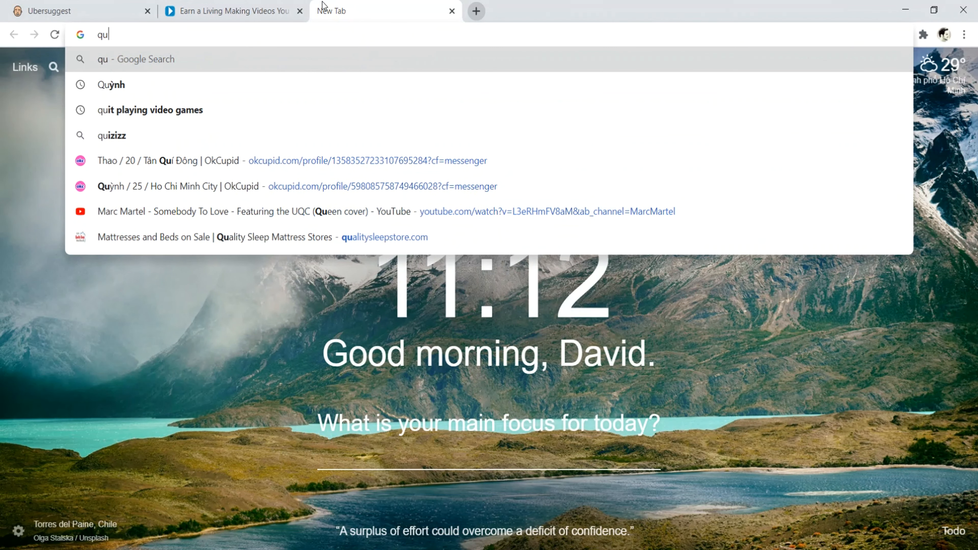
type(" a questions for ")
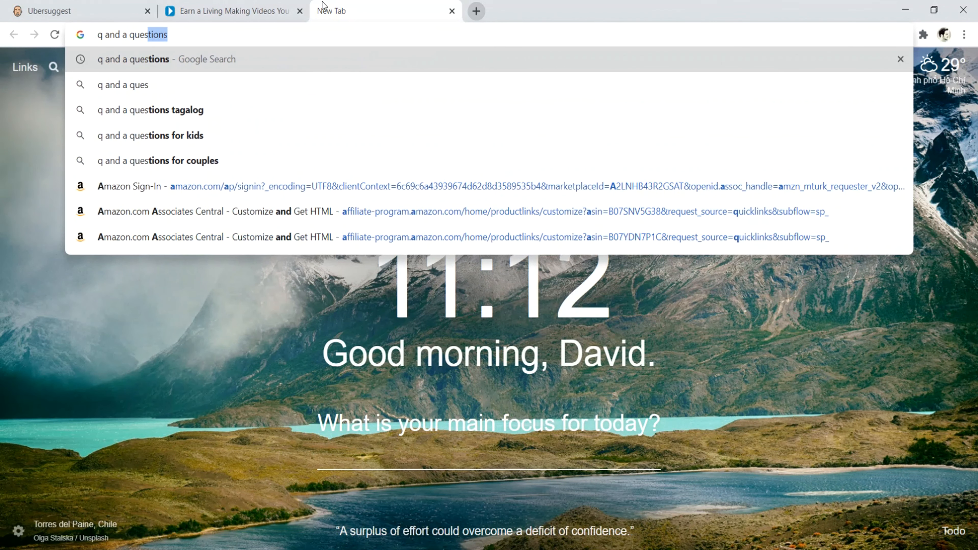
type("youtube")
key("Return")
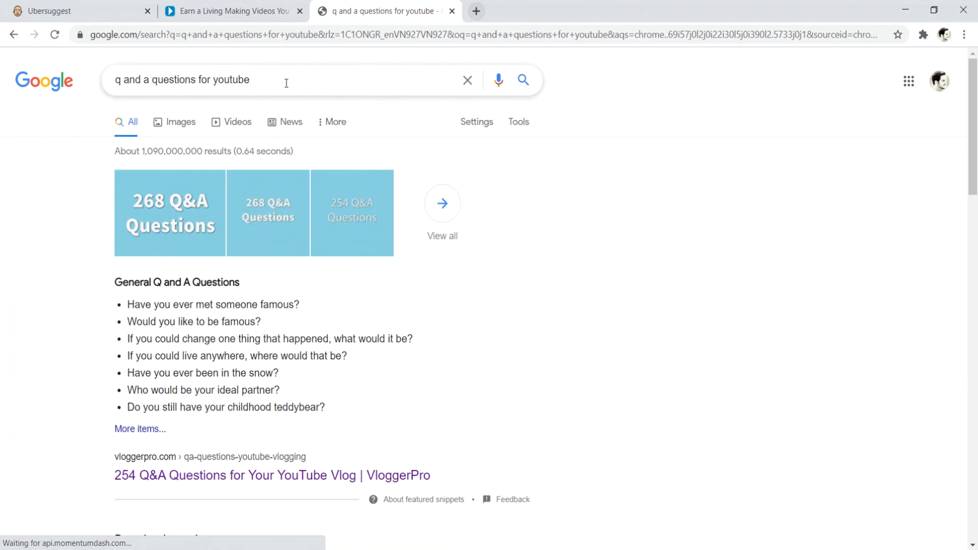
Examine the websites ranking for the query and their traffic figures, and close the results tab.
scroll(135, 181, "down", 5)
scroll(192, 247, "down", 15)
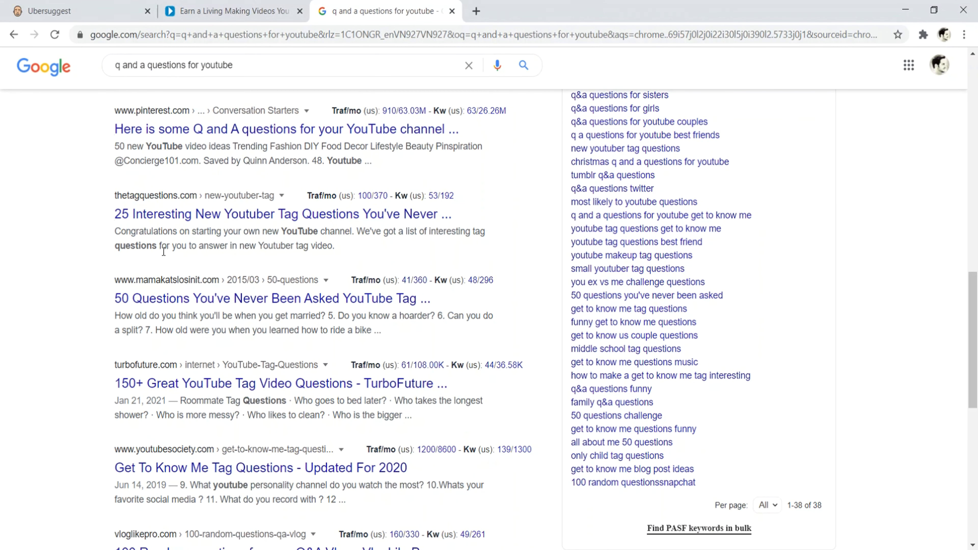
scroll(174, 344, "down", 3)
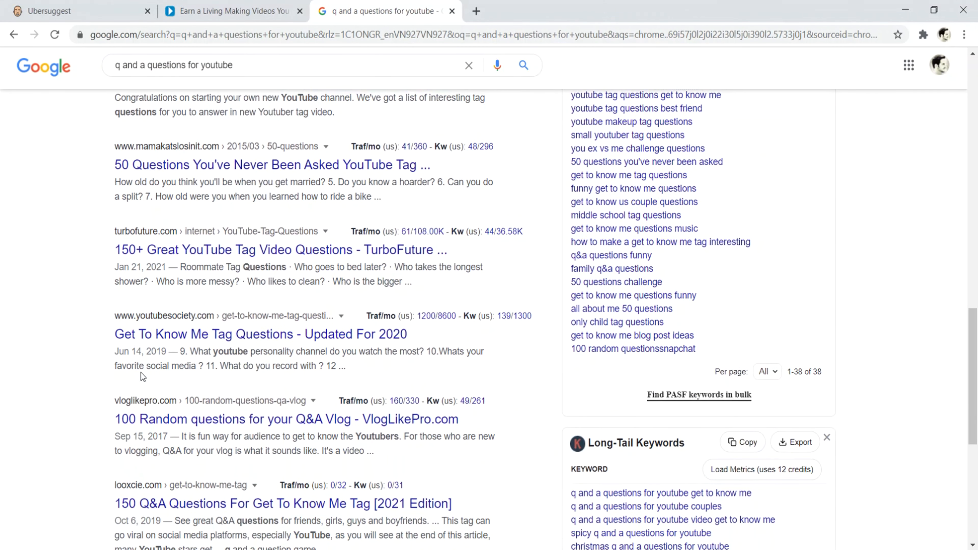
scroll(99, 379, "down", 5)
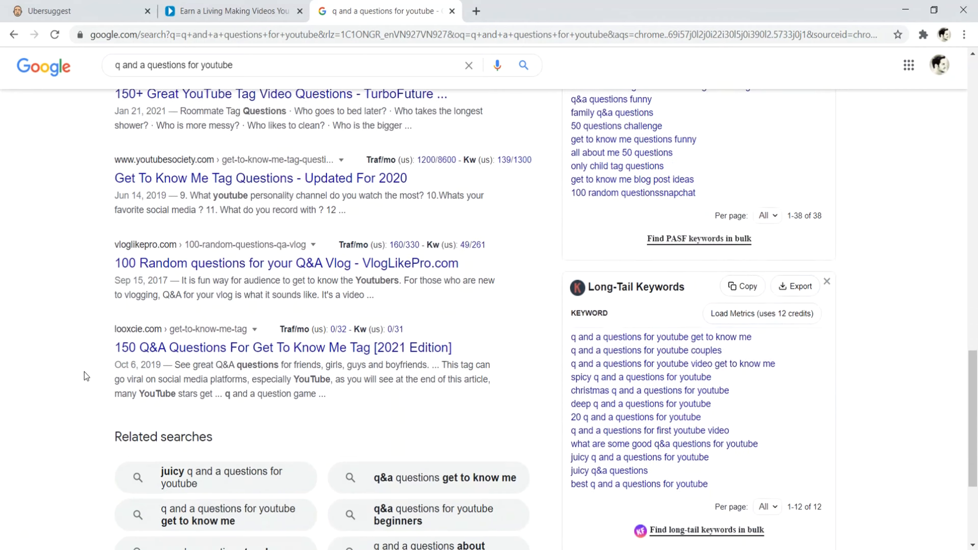
scroll(448, 56, "up", 5)
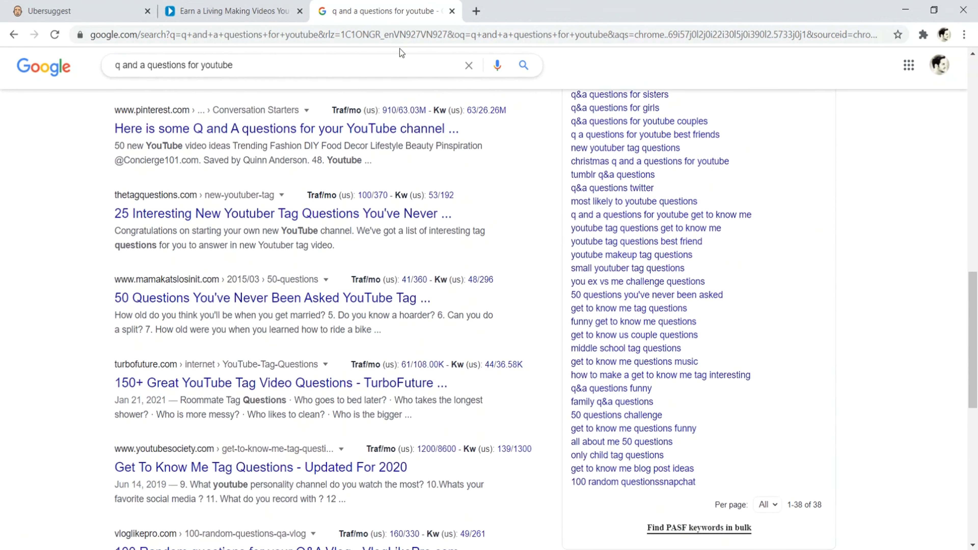
left_click(452, 11)
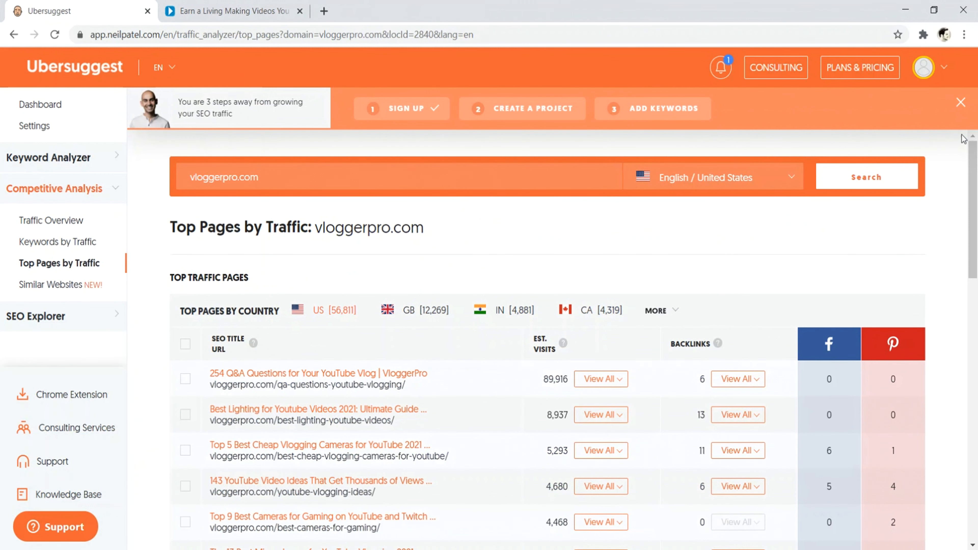
Open the similar websites report for vloggerpro.com and examine its competitor domain table for vlogging sites.
left_click(58, 285)
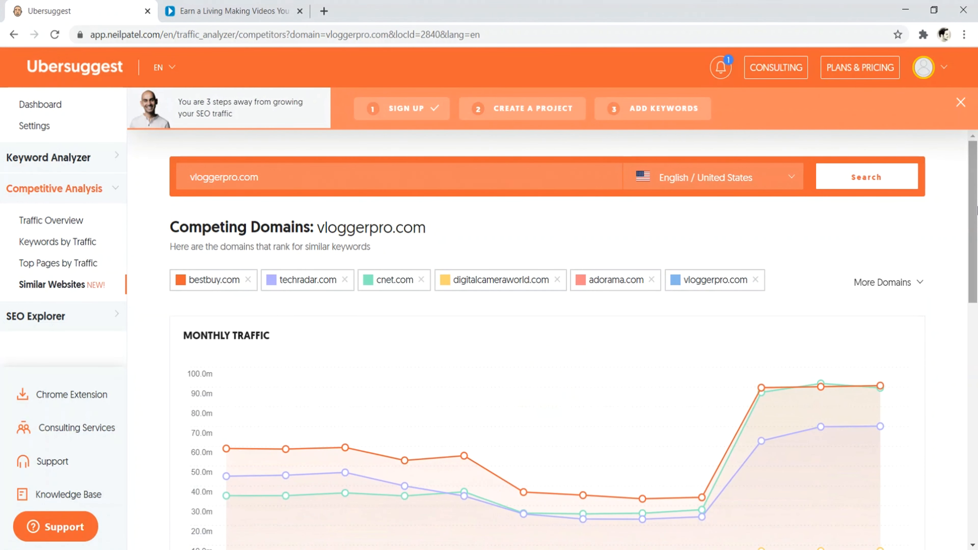
scroll(976, 235, "down", 3)
left_click_drag(976, 235, 976, 348)
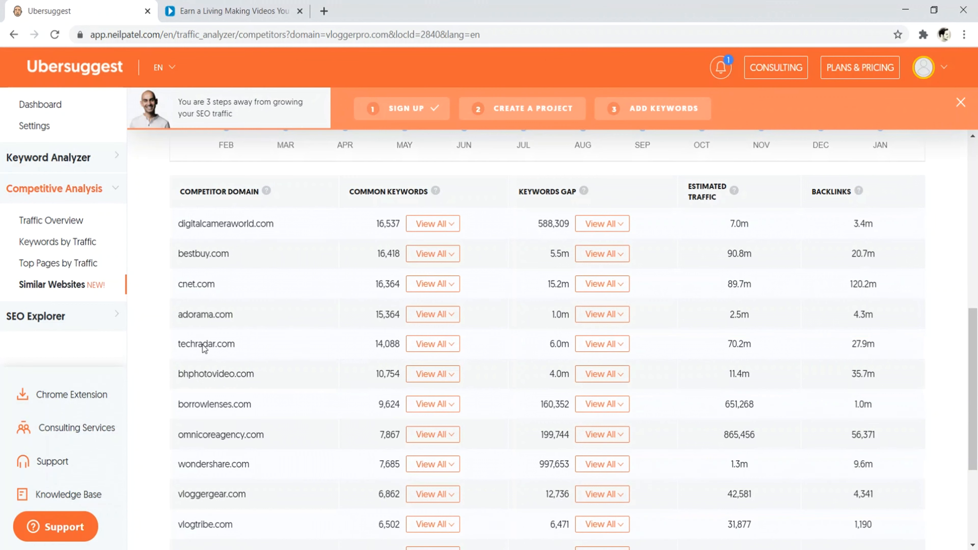
scroll(203, 345, "down", 3)
scroll(203, 347, "up", 1)
scroll(201, 346, "down", 3)
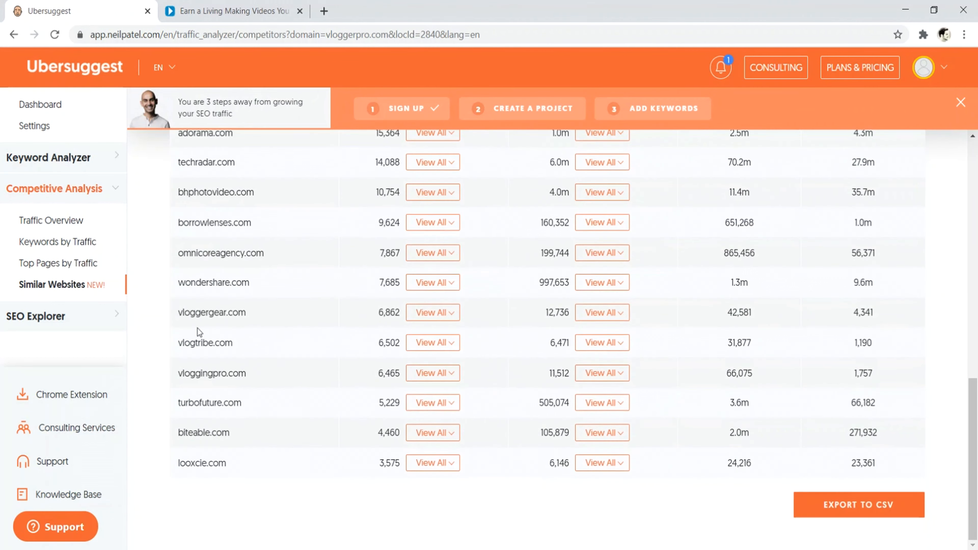
Copy the competitor domain vloggergear.com from the table and open it in a new tab.
left_click_drag(252, 317, 187, 314)
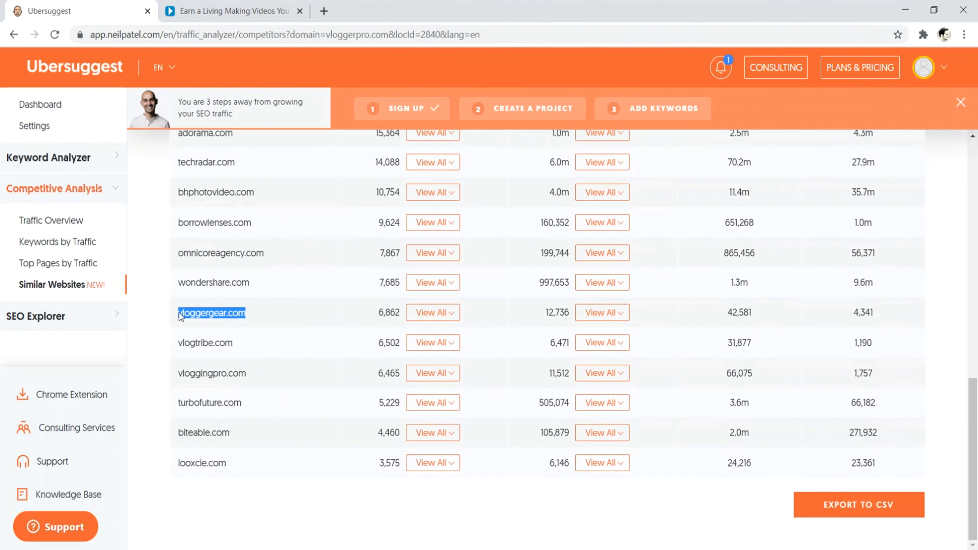
right_click(187, 316)
left_click(204, 323)
key("ctrl+t")
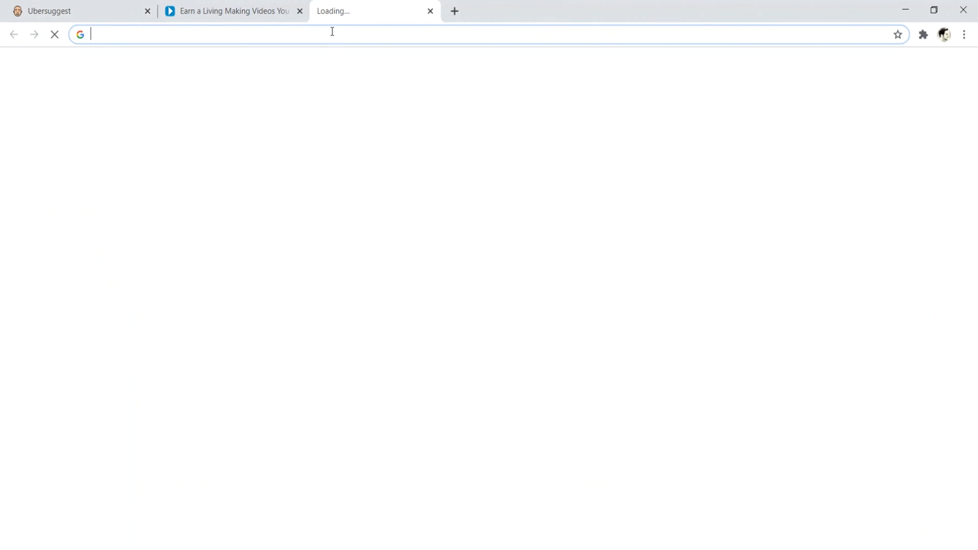
right_click(332, 33)
left_click(410, 139)
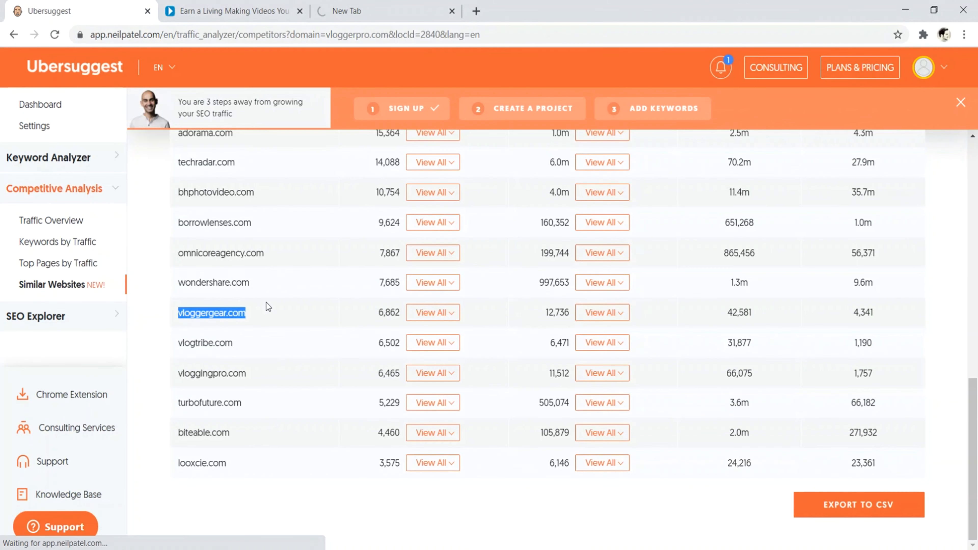
Copy the competitor domain vlogtribe.com from the table and open it in a new tab.
left_click_drag(242, 350, 222, 345)
right_click(195, 345)
left_click(206, 351)
key("ctrl+t")
right_click(468, 36)
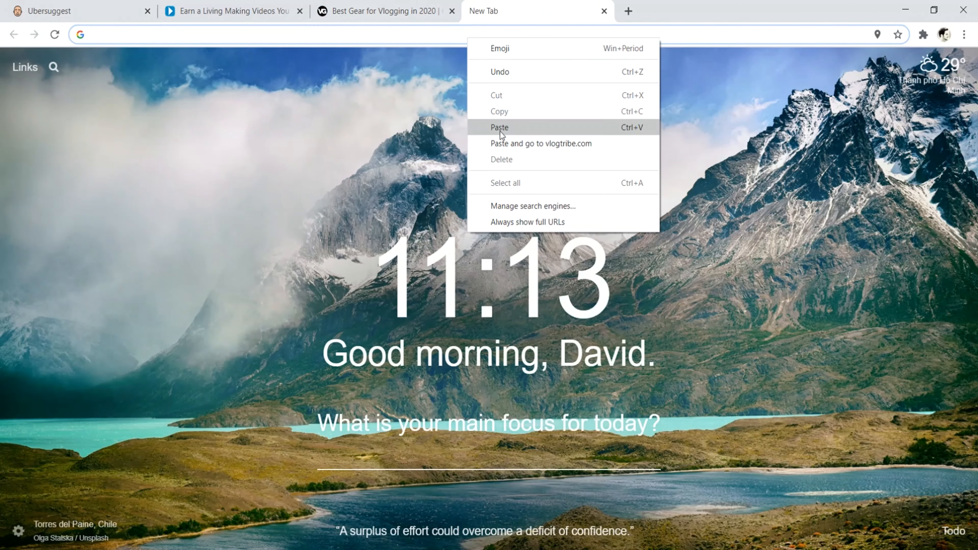
left_click(485, 141)
Open the competitor domain vloggingpro.com in a new tab and move that tab ahead of the vloggergear.com tab.
left_click(91, 13)
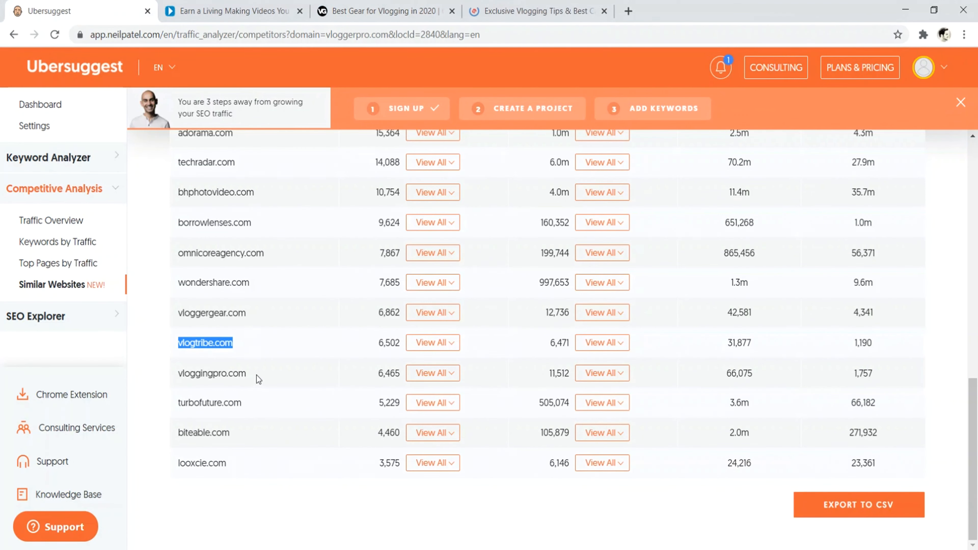
left_click_drag(257, 375, 182, 376)
right_click(181, 377)
left_click(209, 383)
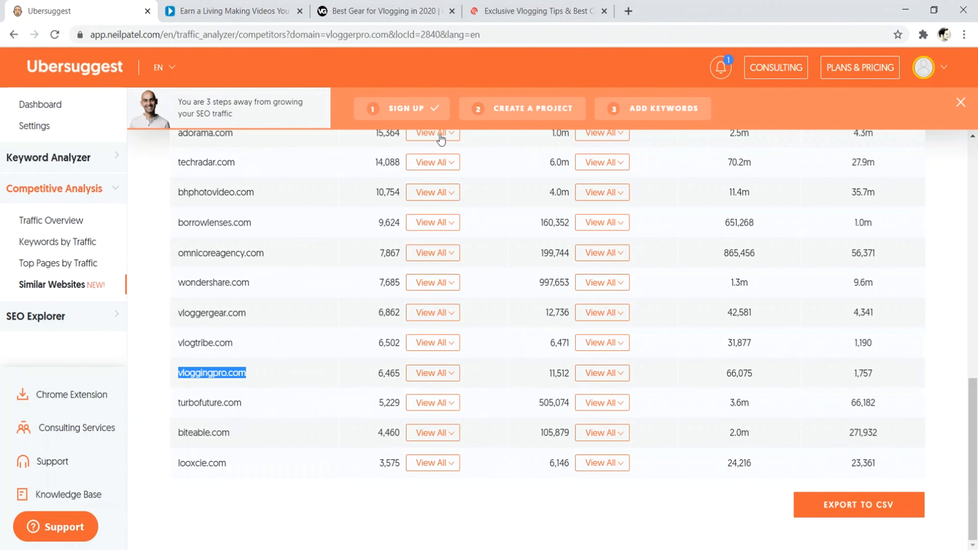
left_click(628, 10)
right_click(629, 32)
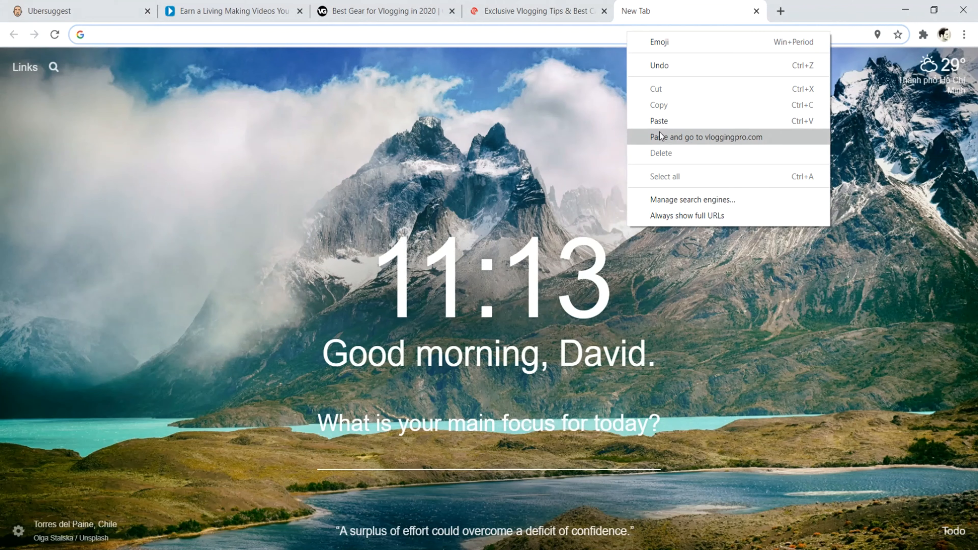
left_click(659, 132)
key("ctrl+shift+Page_Up")
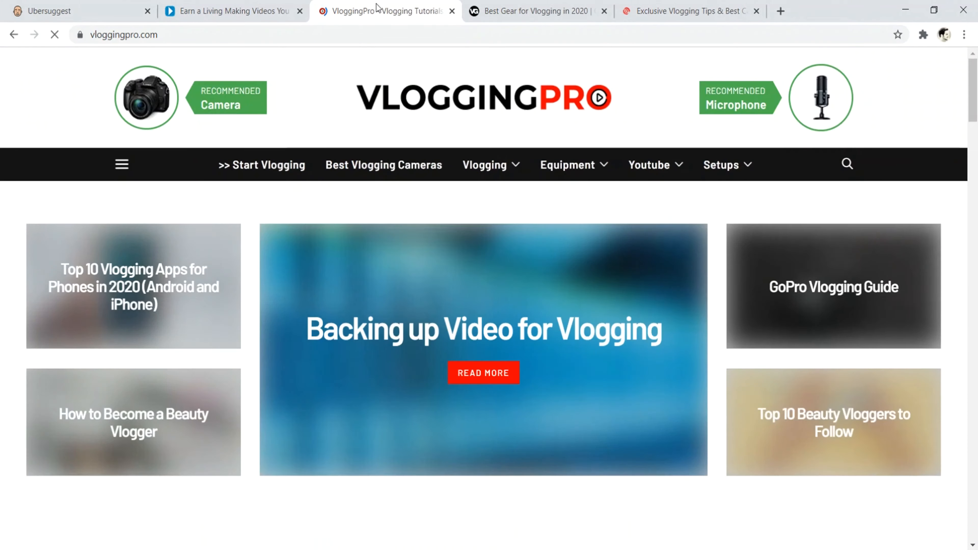
View the vloggergear.com and vlogtribe.com homepages and return to the vloggingpro.com site.
key("ctrl+Tab")
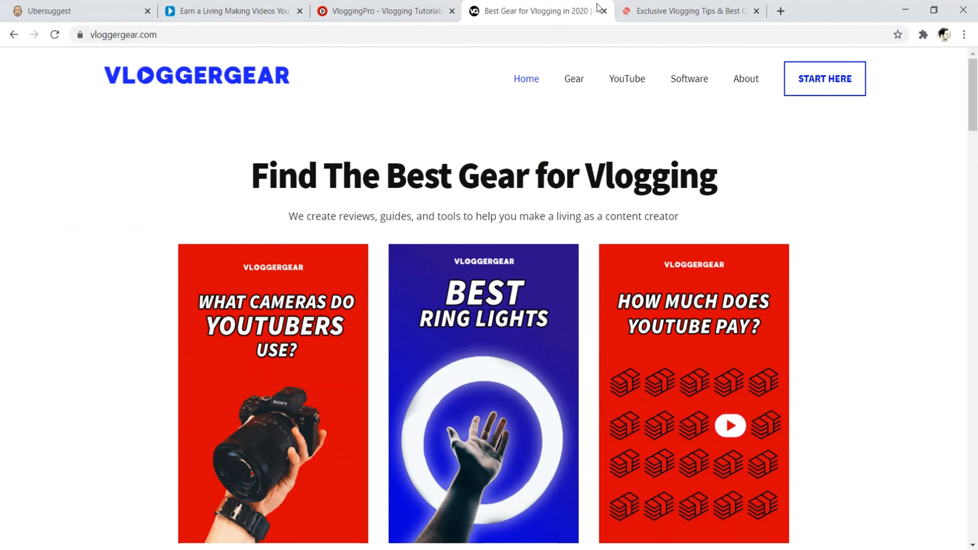
key("ctrl+Tab")
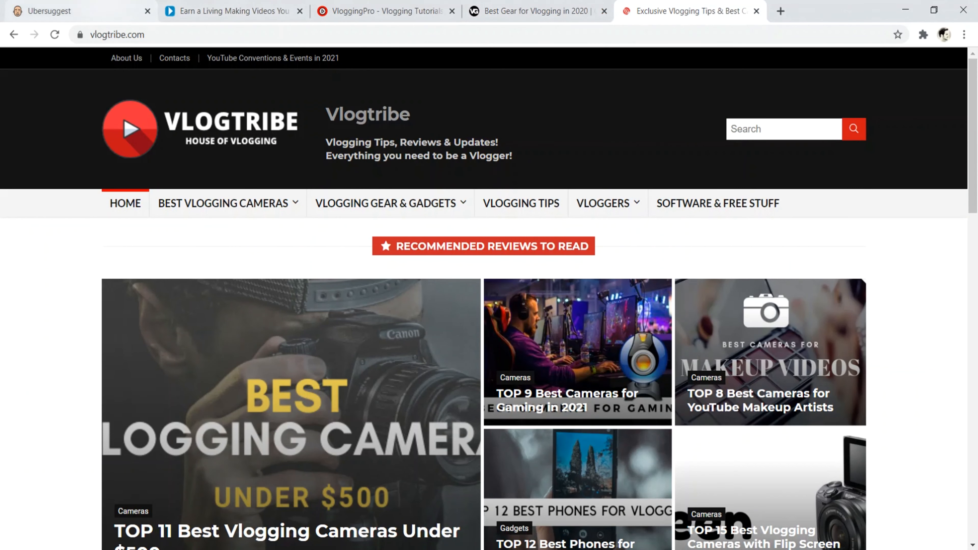
key("ctrl+3")
Copy the web address of the vloggingpro.com homepage.
left_click(154, 35)
right_click(135, 40)
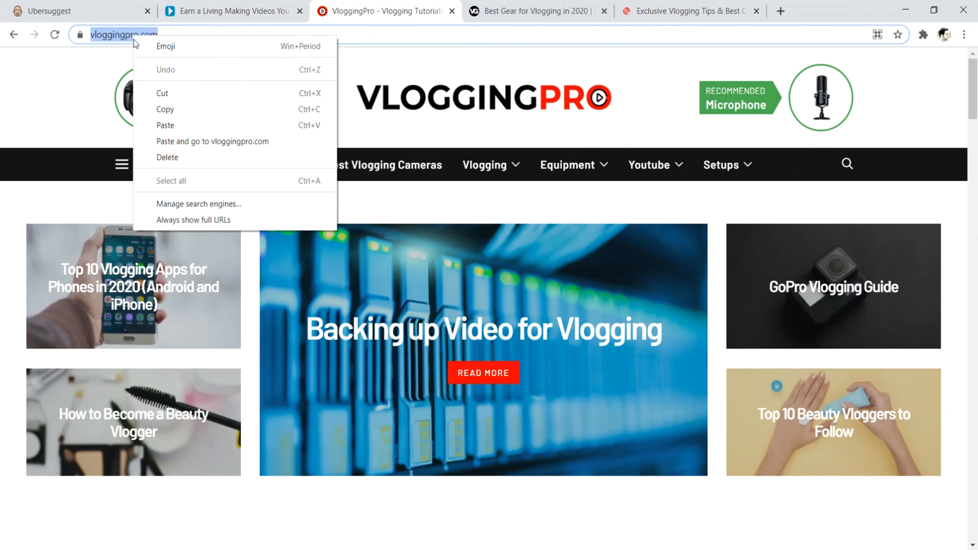
left_click(164, 109)
Return to Ubersuggest, replace the searched domain with vloggingpro.com and run the competing domains search.
key("ctrl+1")
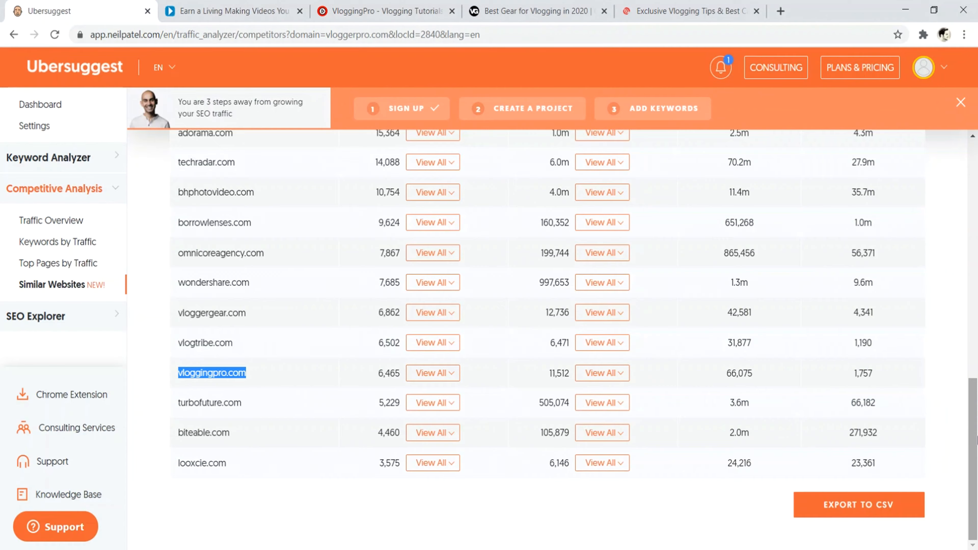
scroll(697, 214, "up", 10)
double_click(279, 179)
key("BackSpace")
right_click(222, 182)
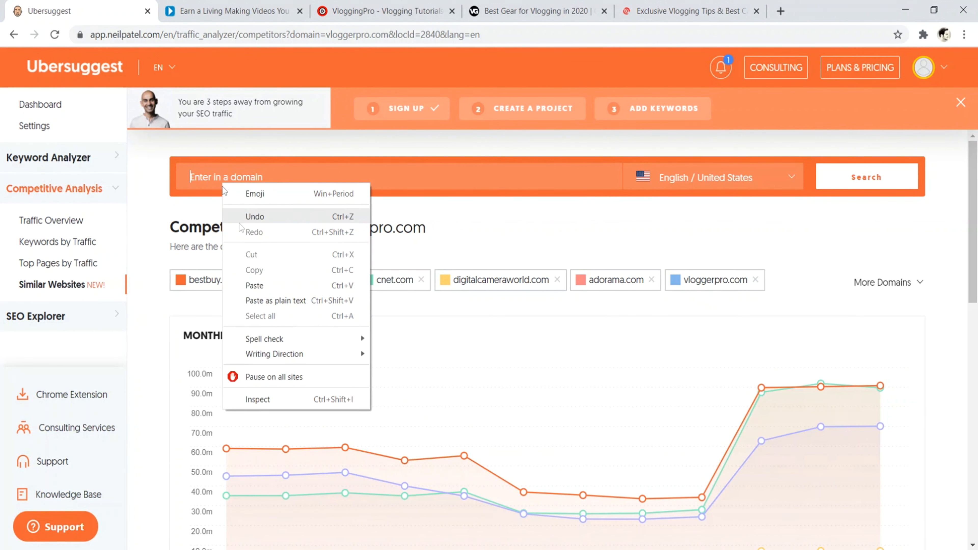
left_click(255, 285)
key("Return")
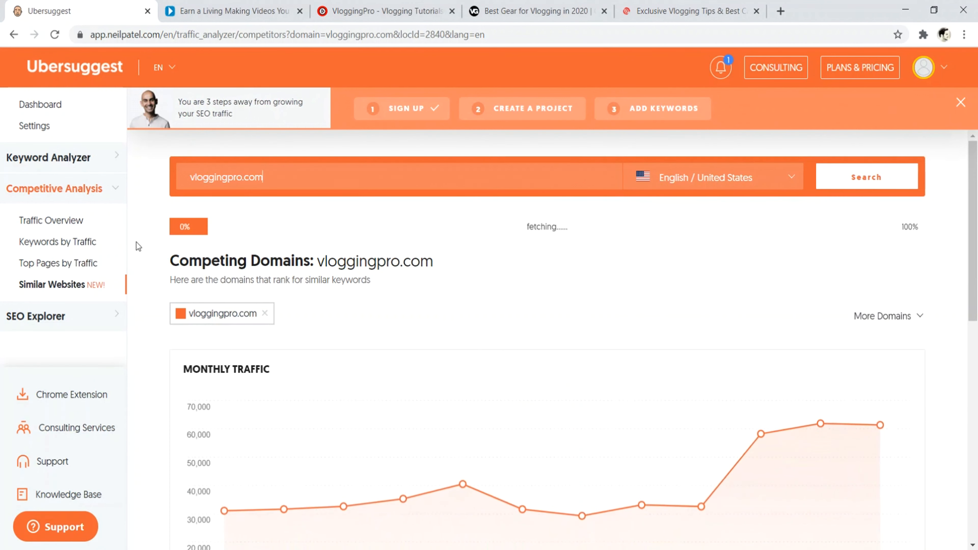
Open the top pages by traffic report for vloggingpro.com and examine the listed pages and their estimated visits.
left_click(61, 265)
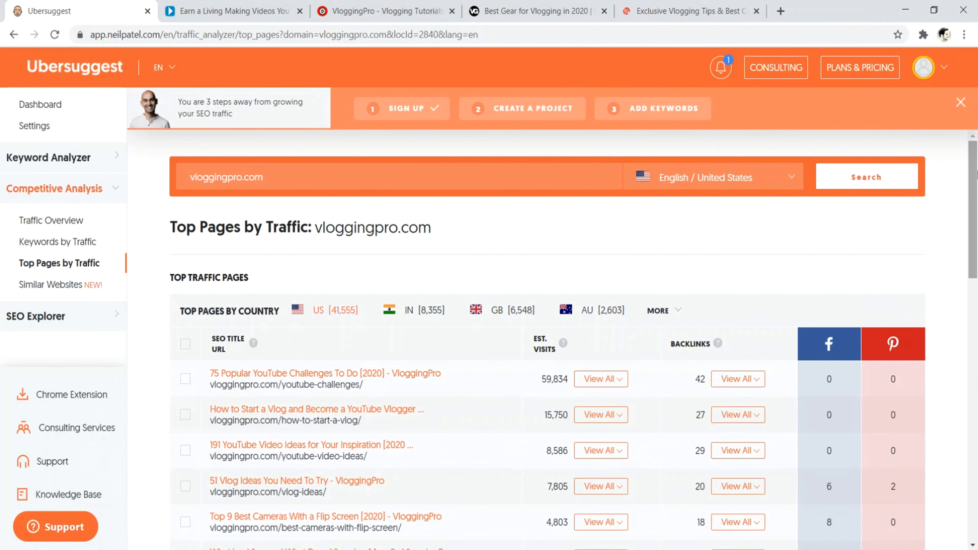
scroll(505, 210, "down", 3)
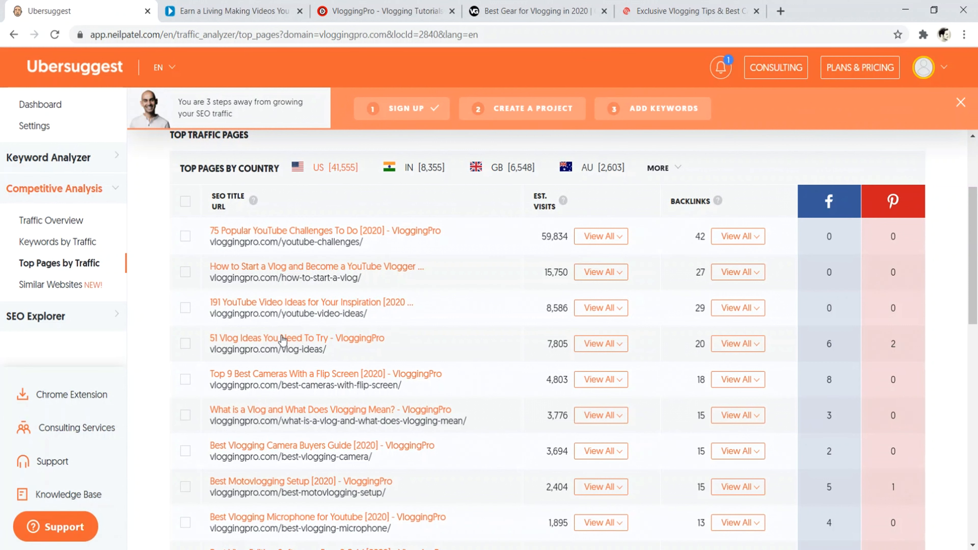
scroll(281, 314, "down", 2)
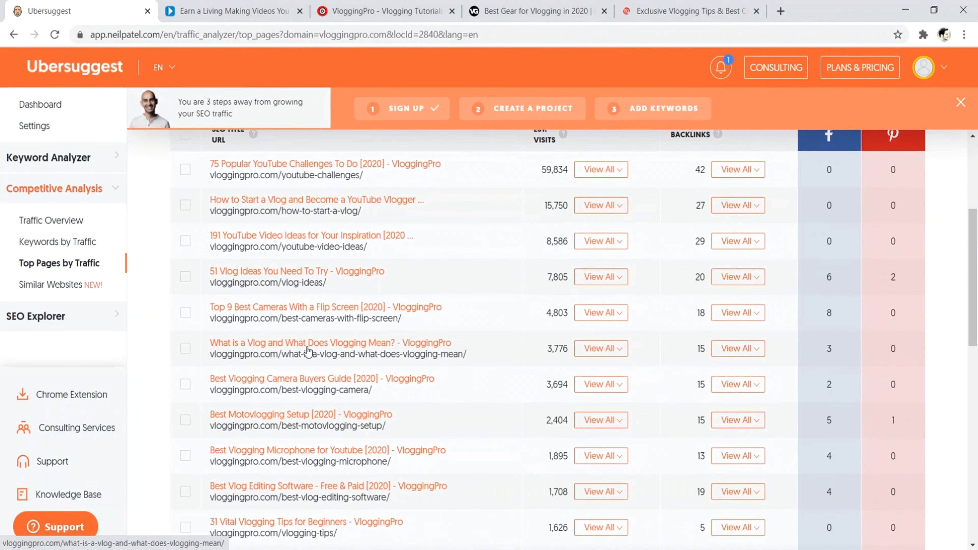
scroll(274, 363, "down", 2)
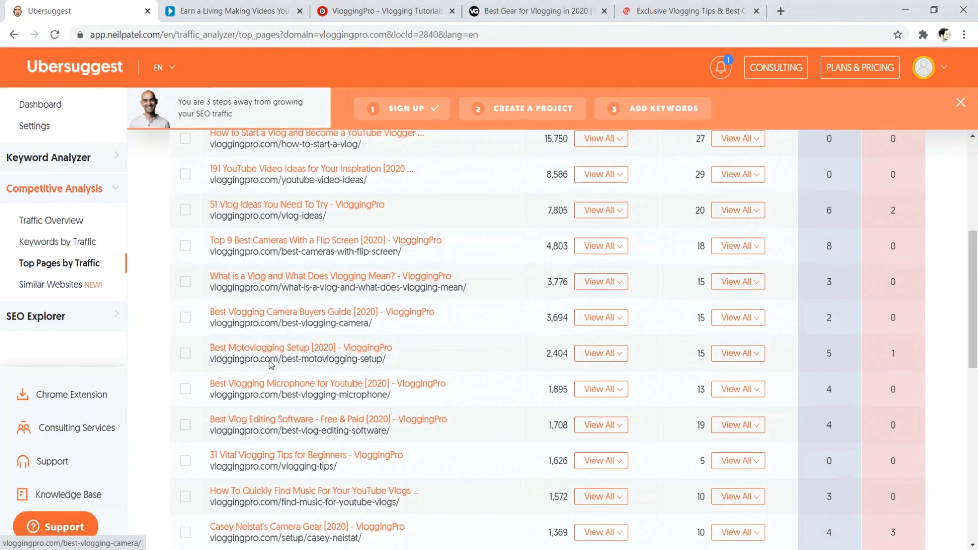
Look over the vloggingpro.com homepage and return to the start of its top pages list in Ubersuggest.
left_click(385, 11)
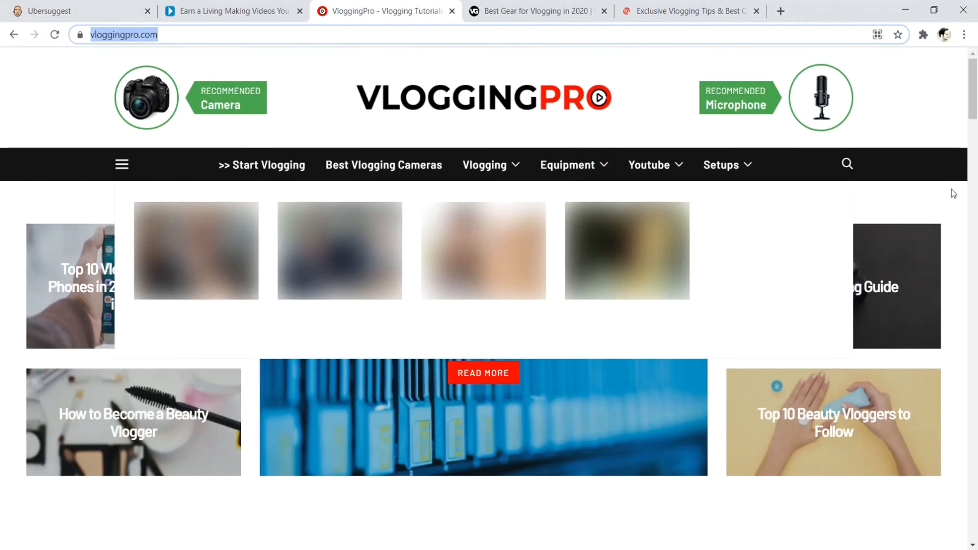
scroll(976, 112, "down", 3)
mouse_move(976, 112)
left_mouse_down()
mouse_move(976, 247)
mouse_move(976, 100)
left_mouse_up()
key("ctrl+1")
scroll(298, 276, "up", 6)
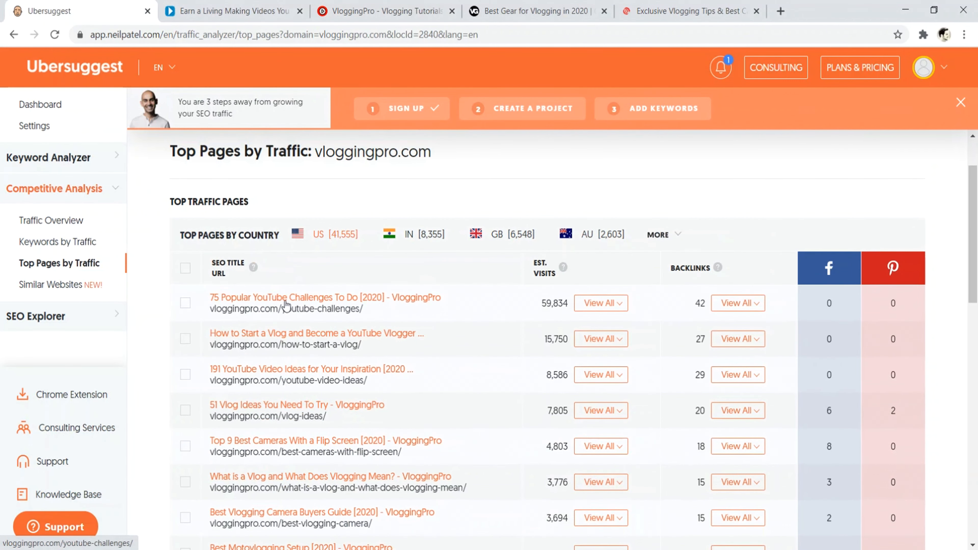
Copy the web address of the vloggergear.com homepage.
key("ctrl+2")
left_click(341, 6)
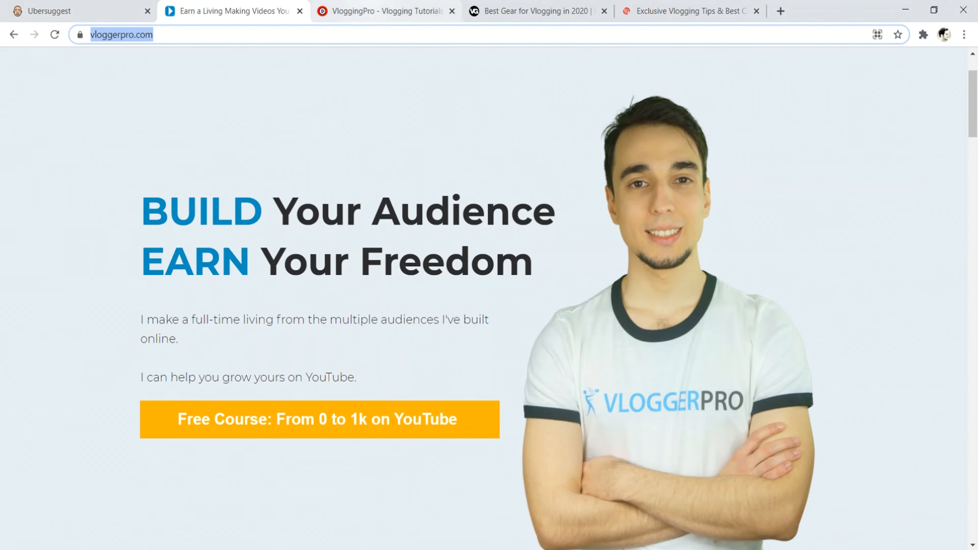
left_click(531, 10)
right_click(131, 34)
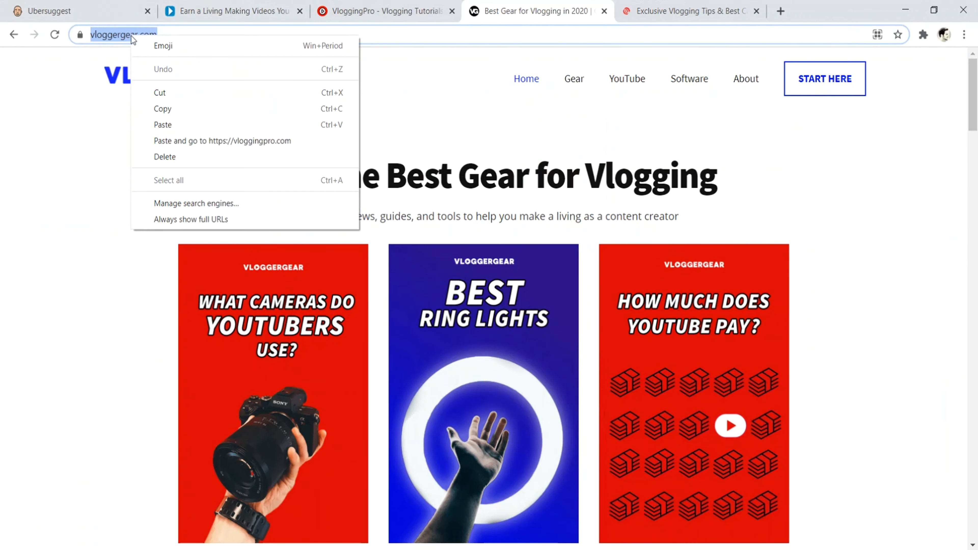
left_click(158, 104)
Return to Ubersuggest, replace the searched domain with vloggergear.com and run the top pages by traffic search.
key("ctrl+1")
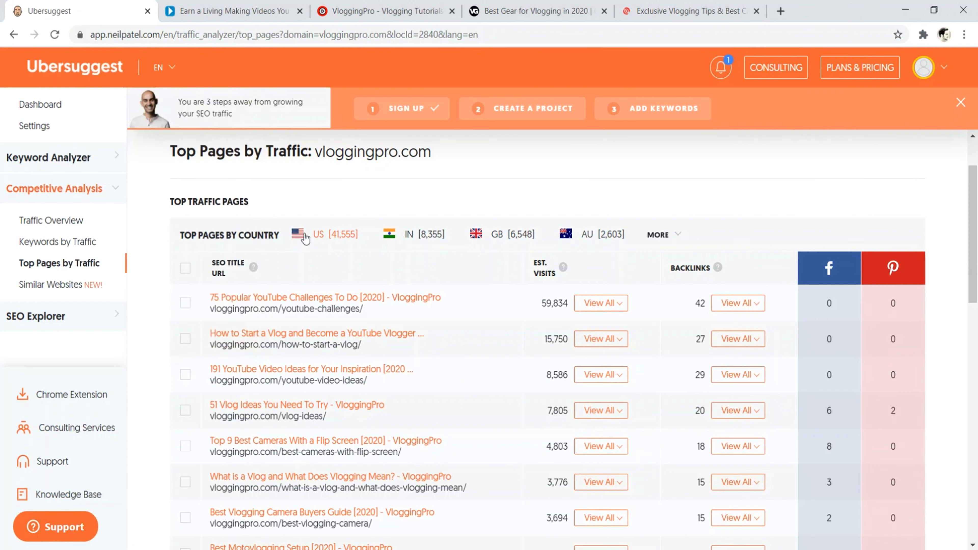
scroll(235, 172, "up", 2)
left_click(223, 178)
type("v")
key("BackSpace")
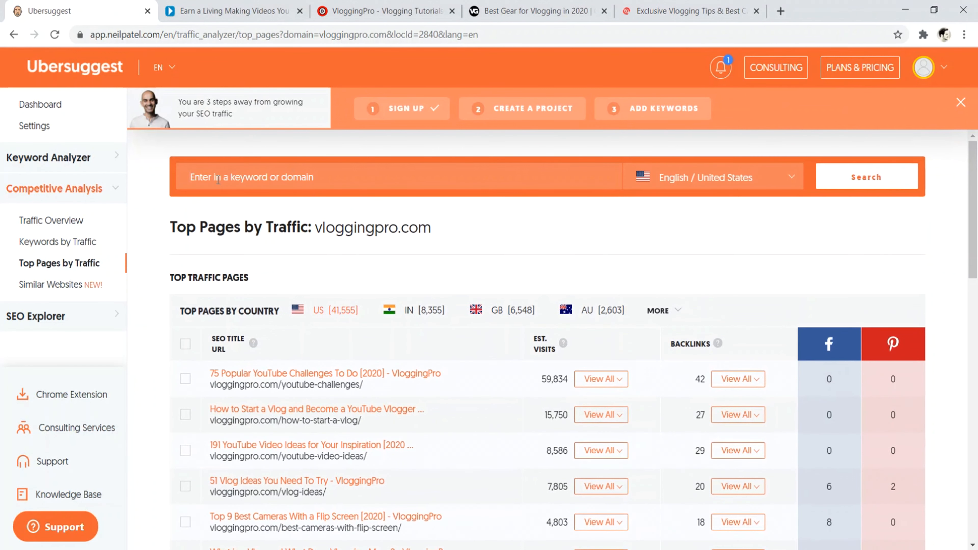
right_click(222, 182)
left_click(258, 280)
key("Return")
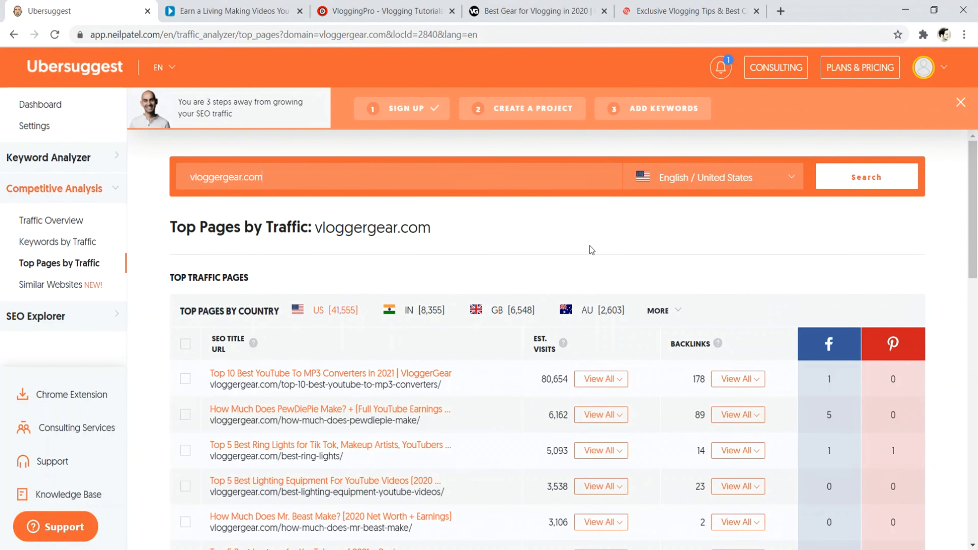
left_click(884, 183)
Look over the vloggerpro.com, vloggingpro.com and vloggergear.com homepages alongside the top pages report for vloggergear.com.
scroll(344, 244, "down", 2)
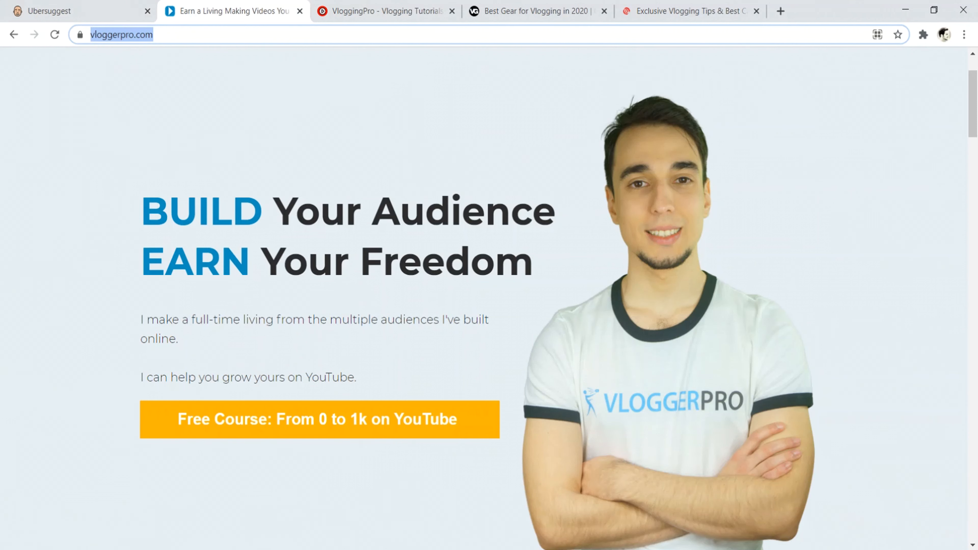
left_click(360, 10)
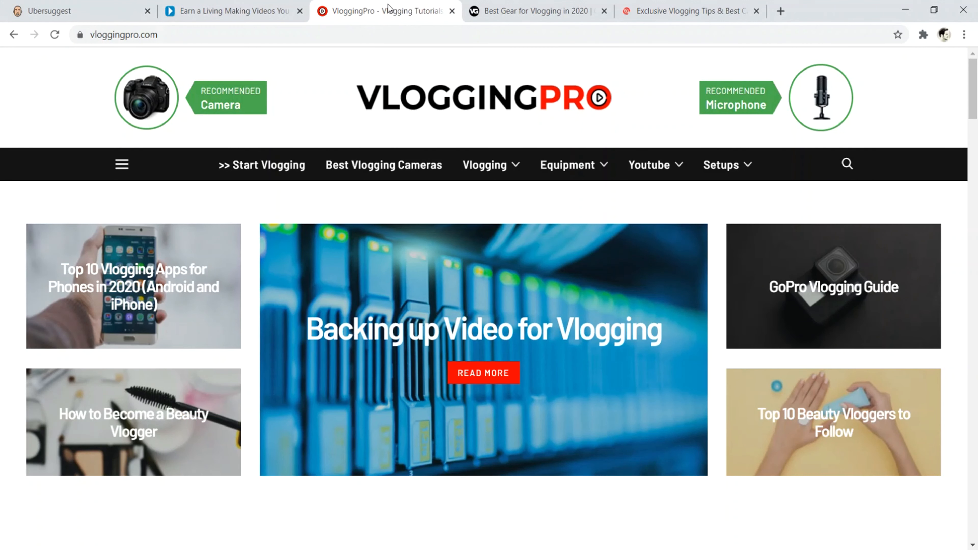
left_click(516, 10)
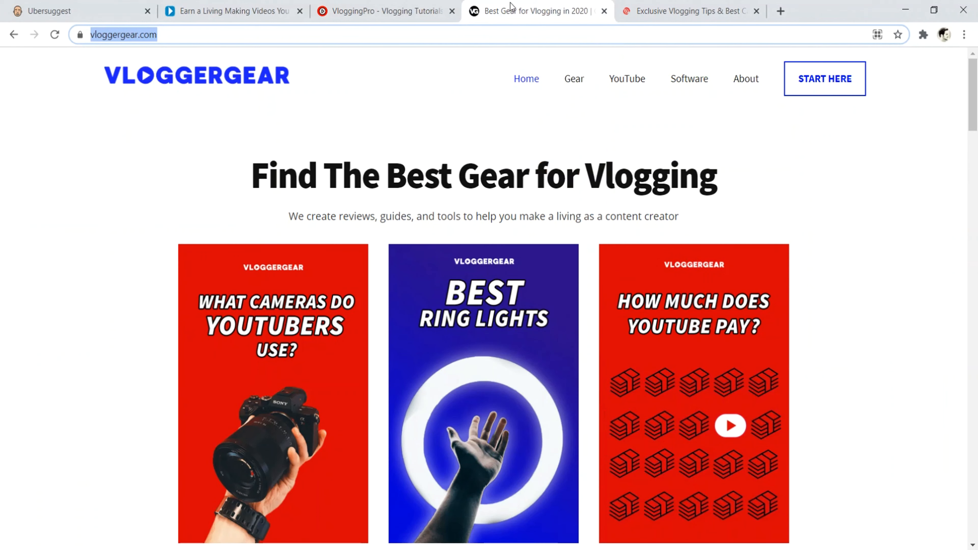
left_click(58, 11)
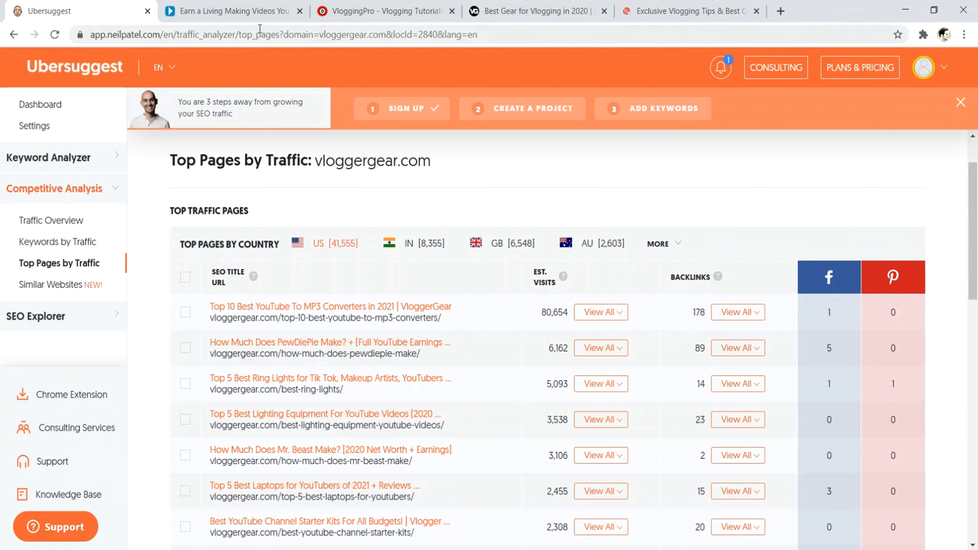
left_click(260, 17)
left_click(406, 17)
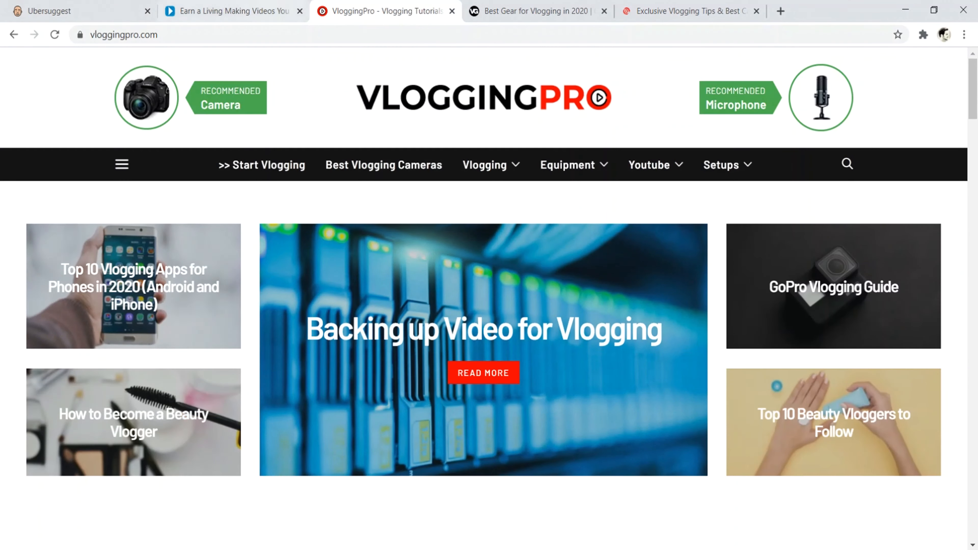
left_click(103, 17)
Examine the top traffic pages of vloggergear.com and highlight the title of the PewDiePie earnings article.
scroll(257, 265, "down", 2)
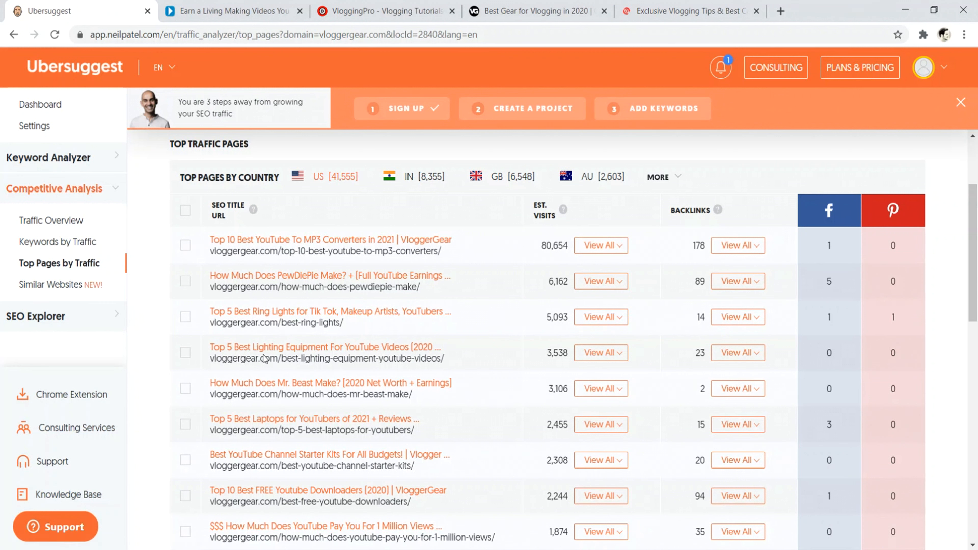
scroll(265, 380, "down", 2)
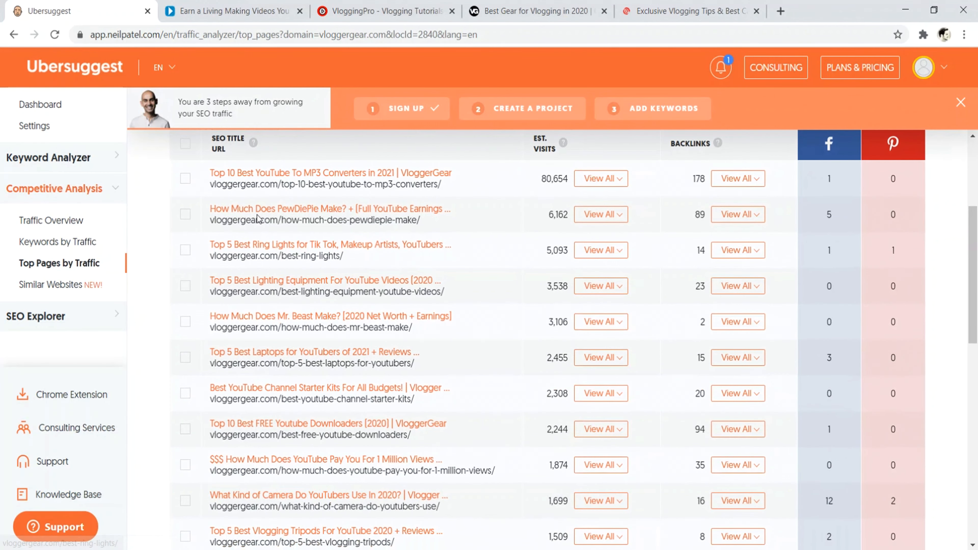
left_click_drag(472, 211, 267, 201)
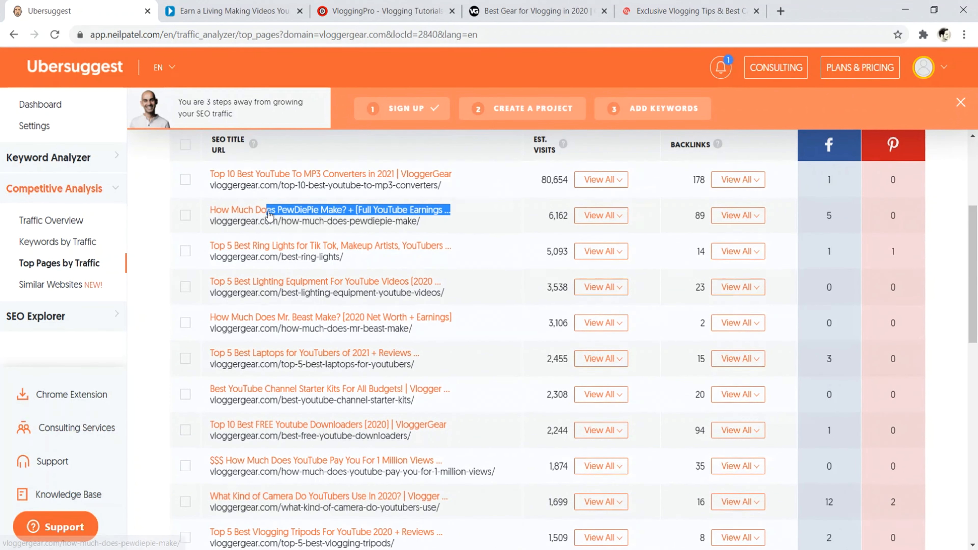
scroll(270, 214, "up", 2)
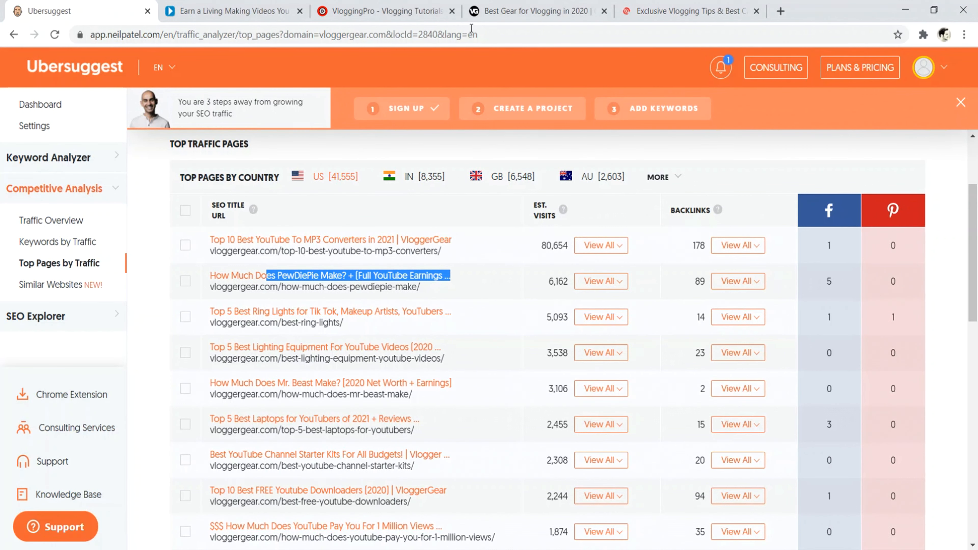
Copy the web address of the vlogtribe.com homepage.
left_click(685, 11)
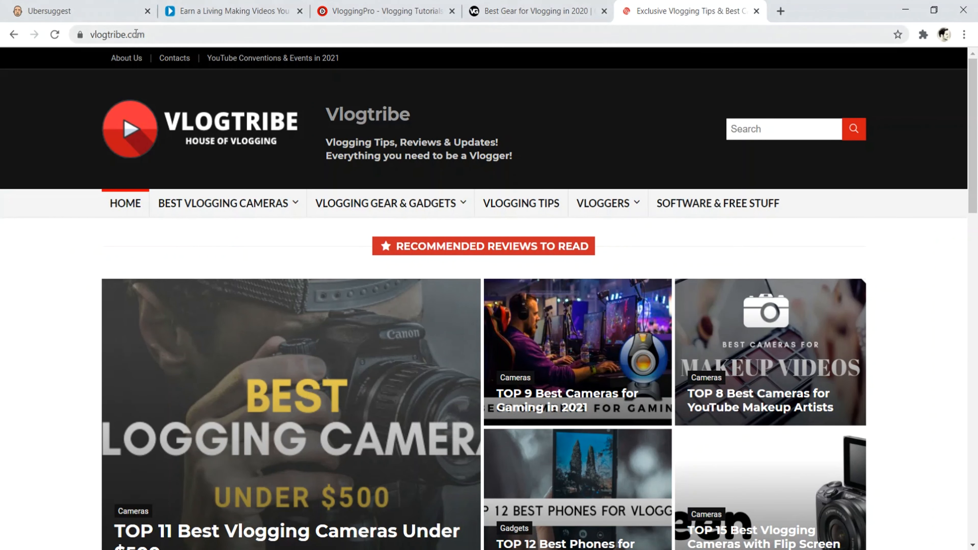
left_click(115, 34)
right_click(132, 36)
left_click(162, 104)
Go back to Ubersuggest, replace the searched domain with vlogtribe.com and run the top pages by traffic search.
left_click(49, 11)
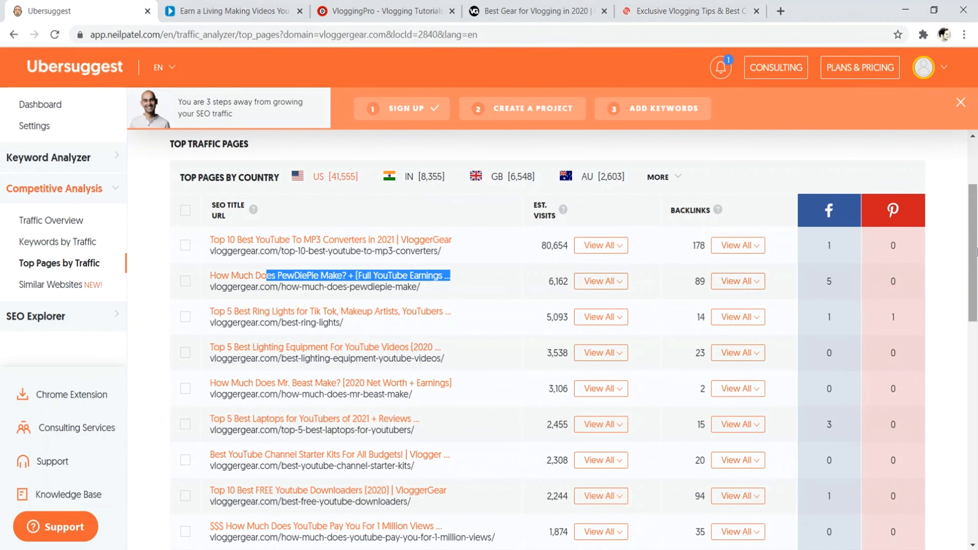
scroll(976, 214, "down", 2)
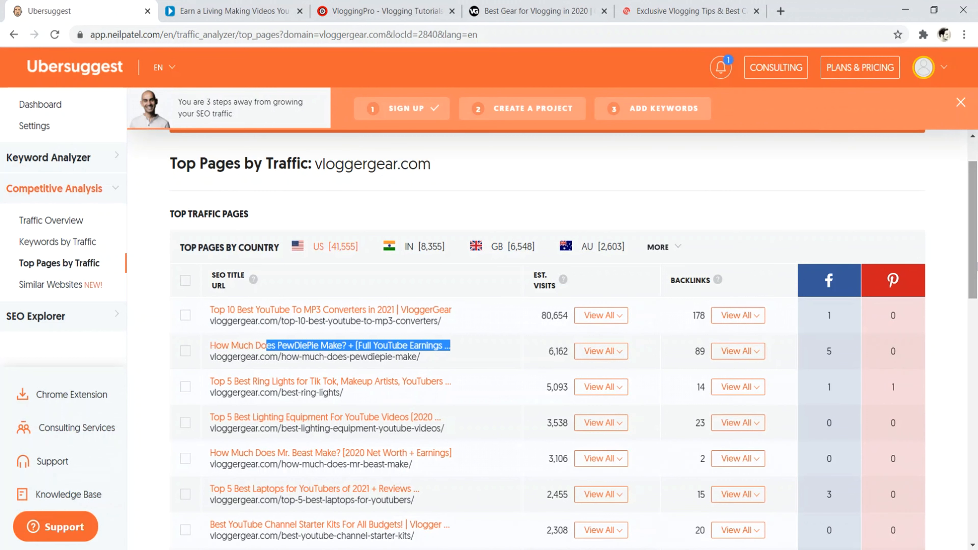
left_click_drag(977, 250, 977, 228)
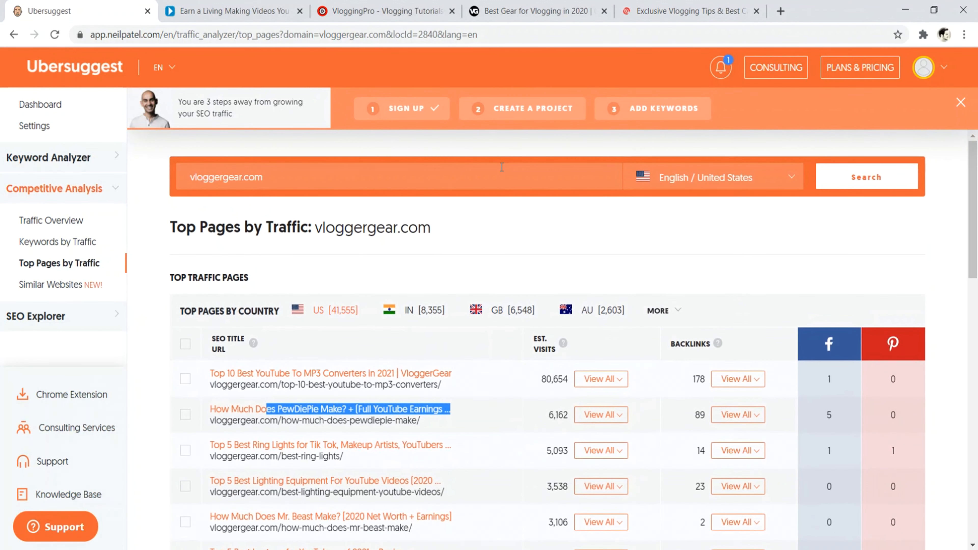
triple_click(292, 184)
key("BackSpace")
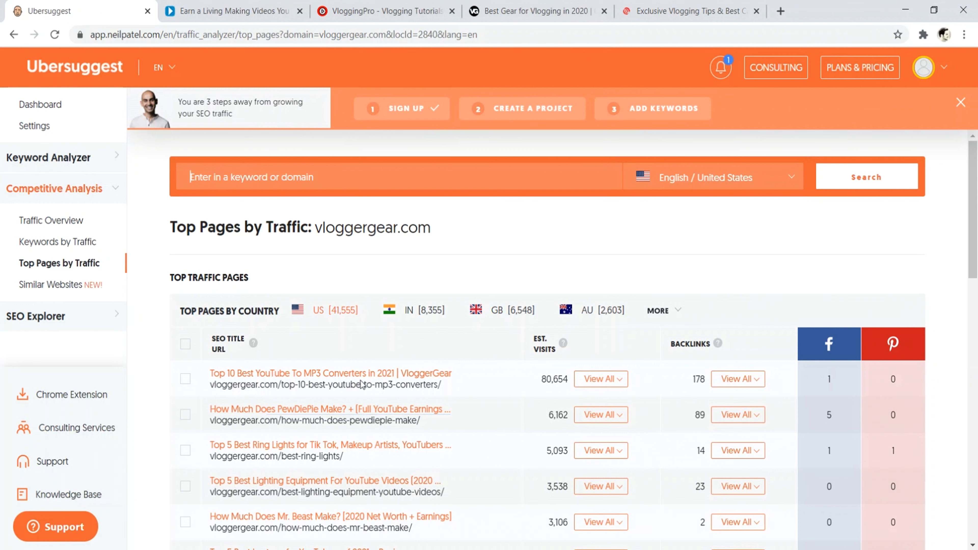
right_click(236, 175)
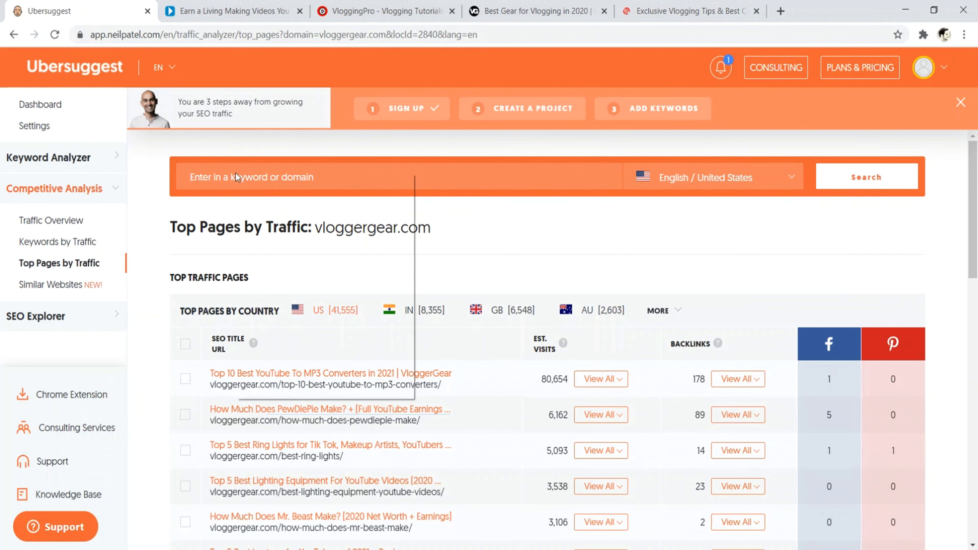
left_click(279, 278)
left_click(685, 10)
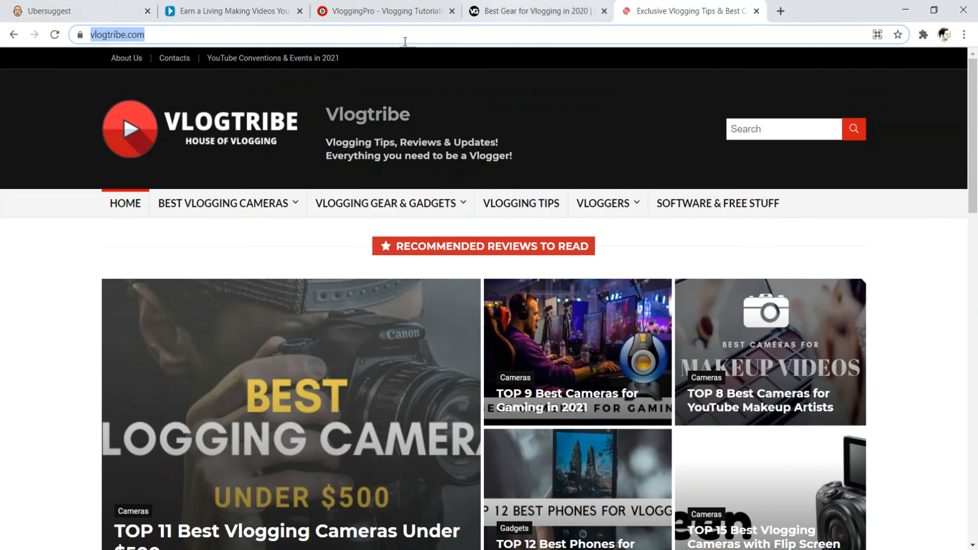
left_click(77, 10)
left_click(858, 179)
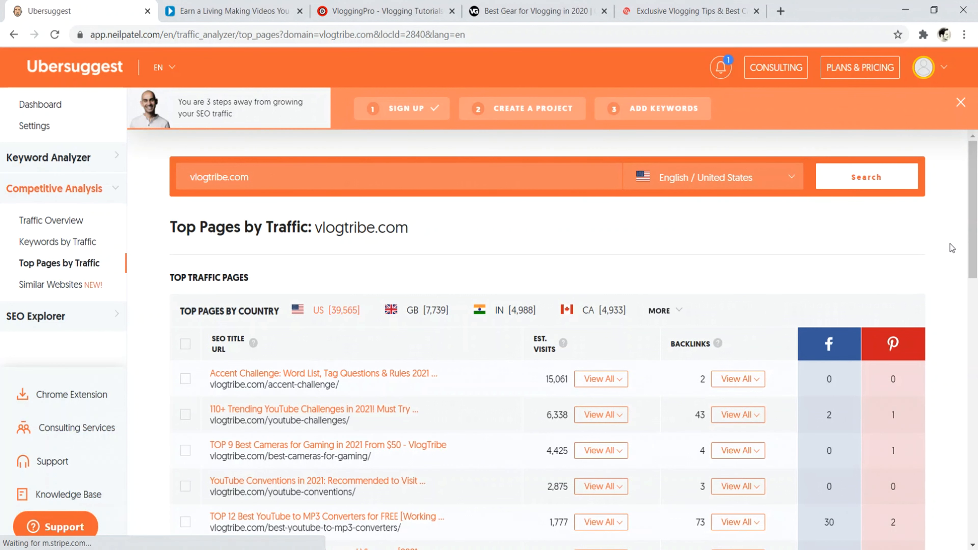
Look through the open competitor homepages, including vloggergear.com, vloggingpro.com and vloggerpro.com, and return to the vlogtribe.com report.
left_click(685, 11)
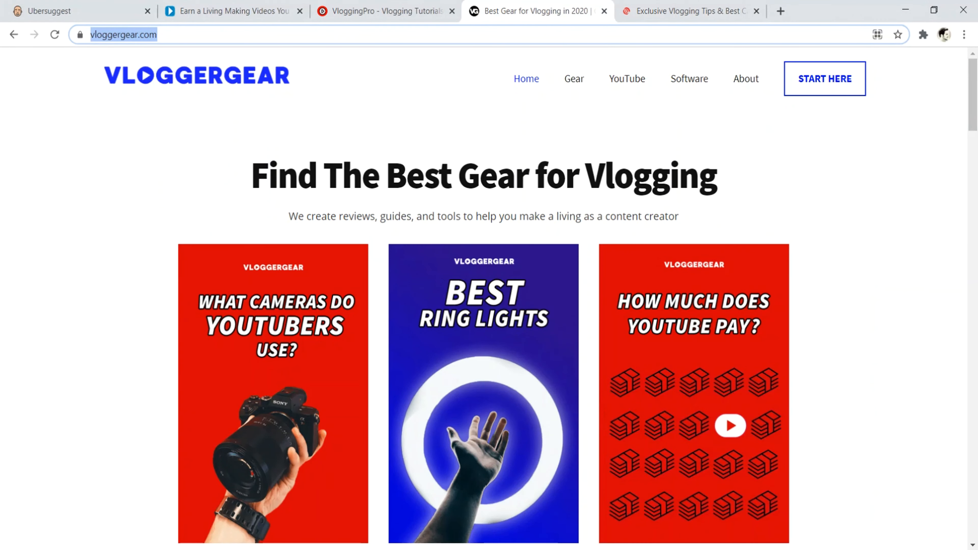
left_click(376, 6)
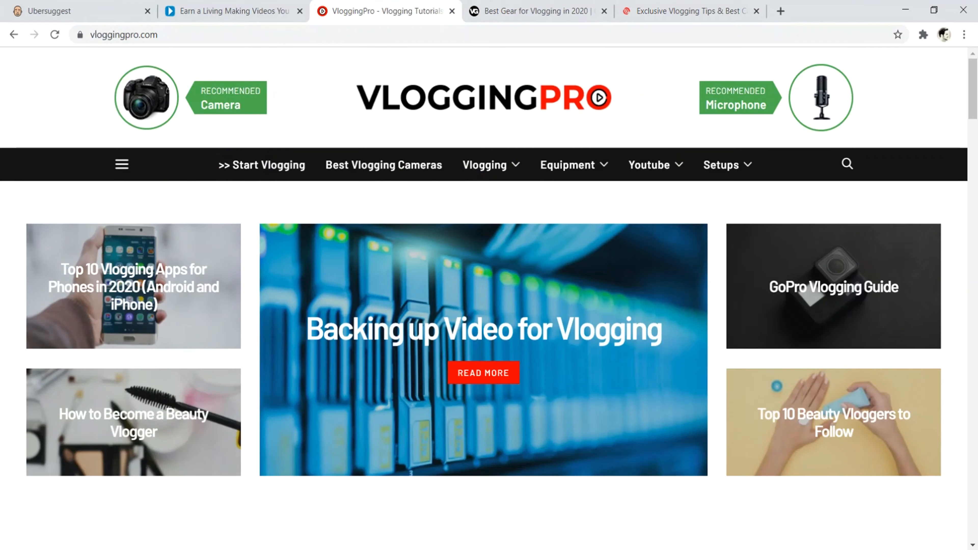
left_click(248, 5)
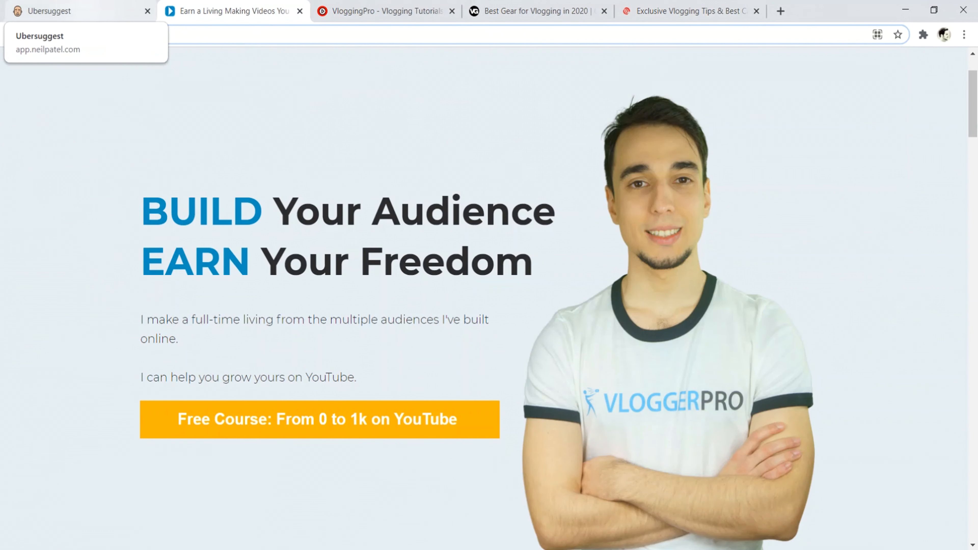
left_click(77, 10)
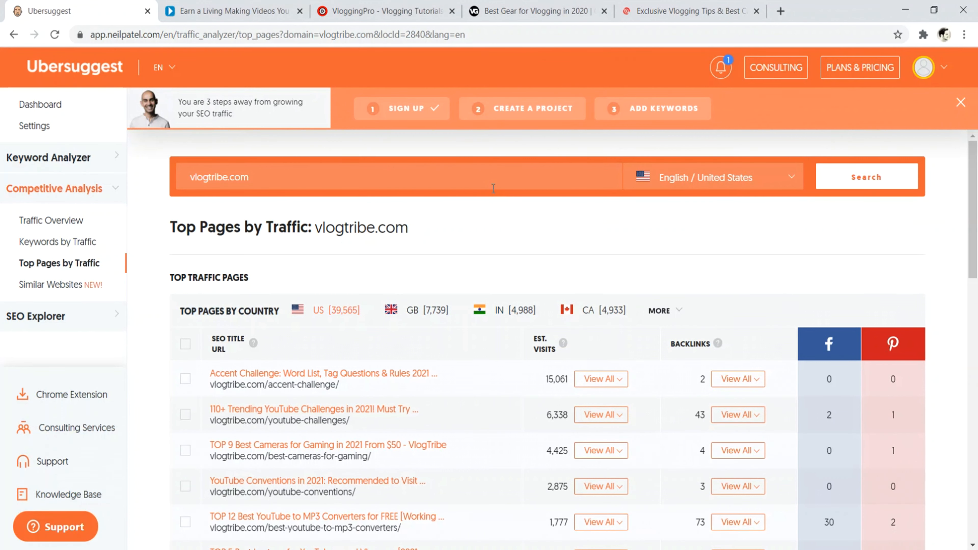
left_click(251, 7)
mouse_move(974, 105)
left_mouse_down()
mouse_move(974, 194)
mouse_move(974, 92)
left_mouse_up()
key("ctrl+1")
Examine the top traffic pages of vlogtribe.com, their topics and estimated visits, and return to the start of the list.
scroll(313, 284, "down", 2)
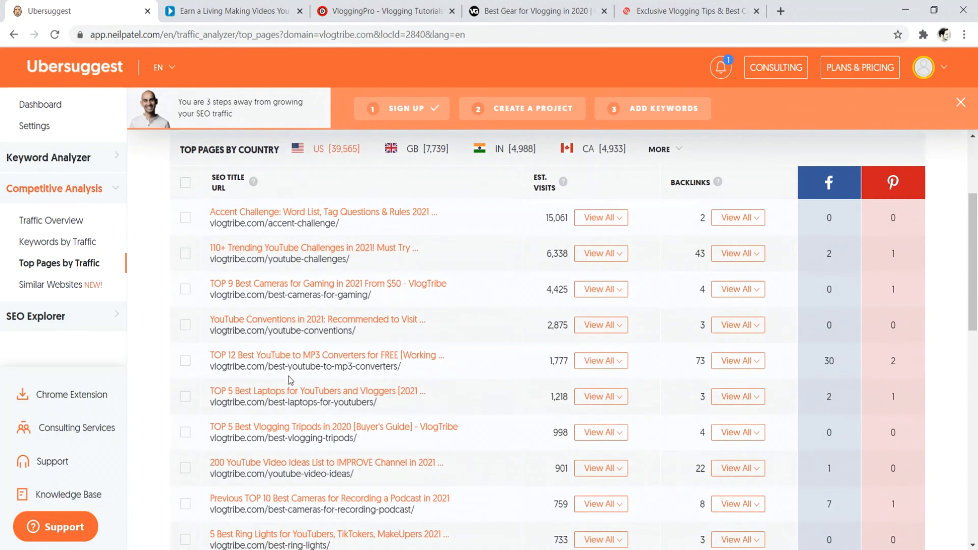
scroll(295, 381, "down", 4)
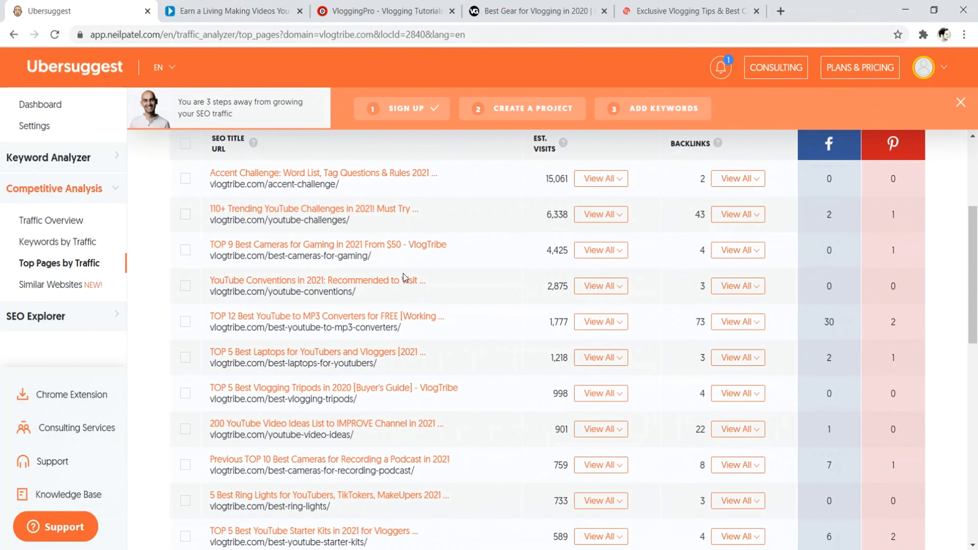
left_click_drag(974, 305, 976, 239)
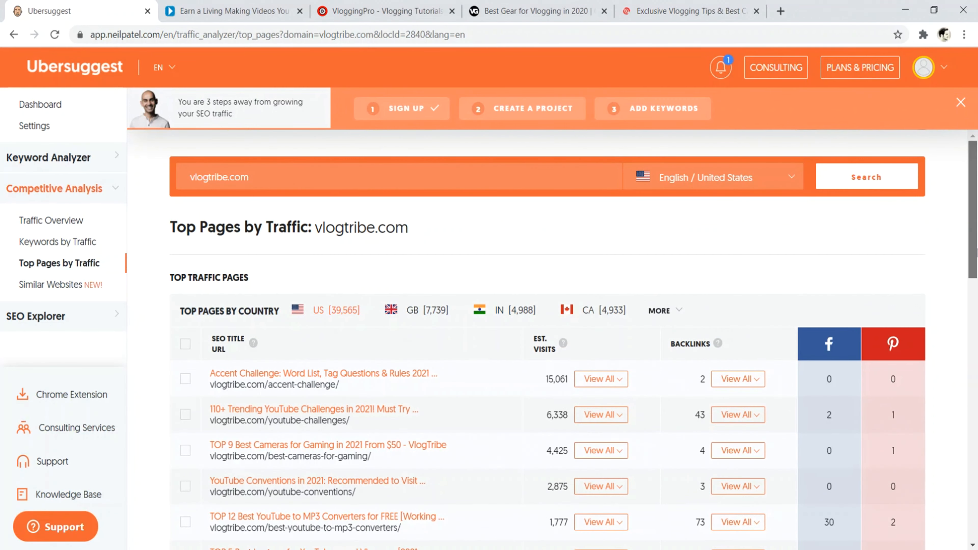
scroll(610, 499, "down", 4)
scroll(520, 372, "down", 5)
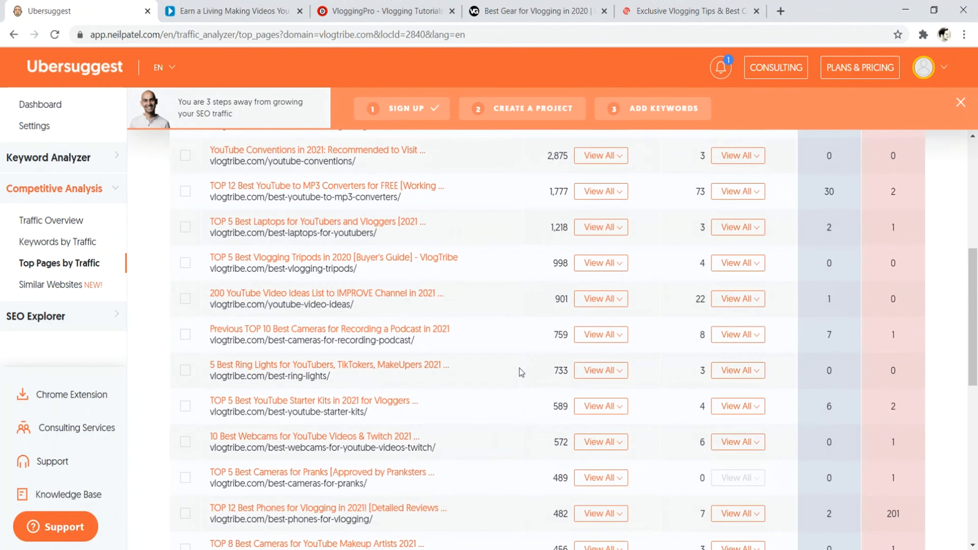
scroll(525, 277, "up", 6)
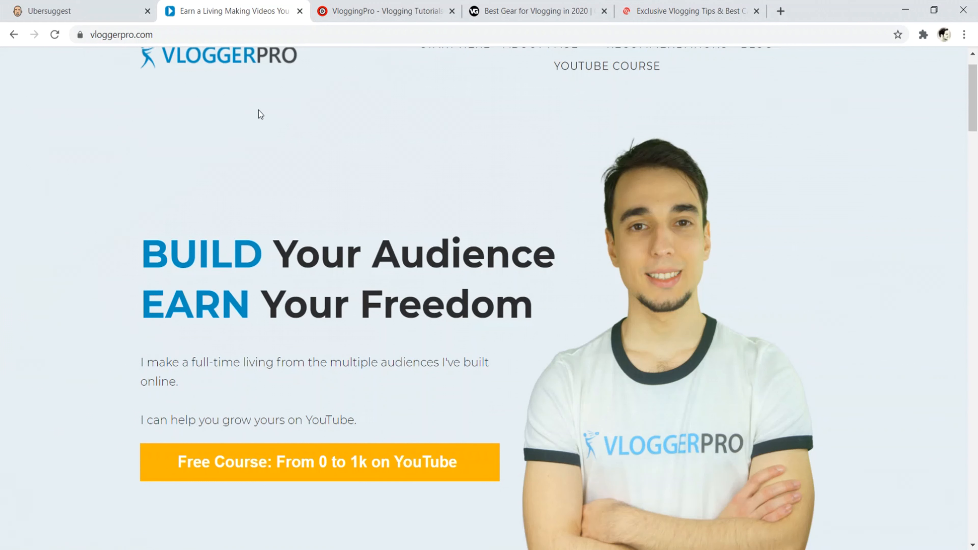
Compare the vloggingpro.com, vloggergear.com and vlogtribe.com homepages once more and return to the top pages list of vlogtribe.com.
left_click(415, 13)
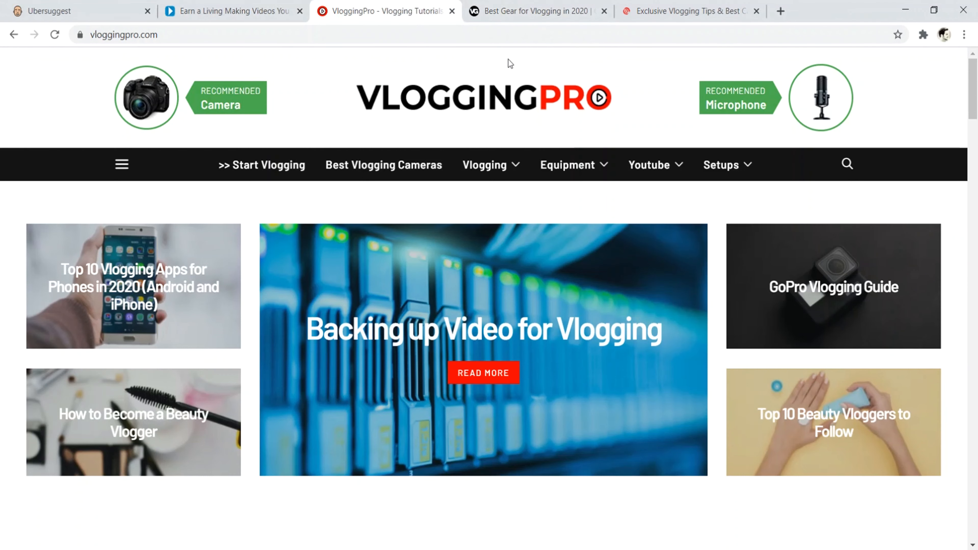
left_click(539, 12)
left_click(685, 11)
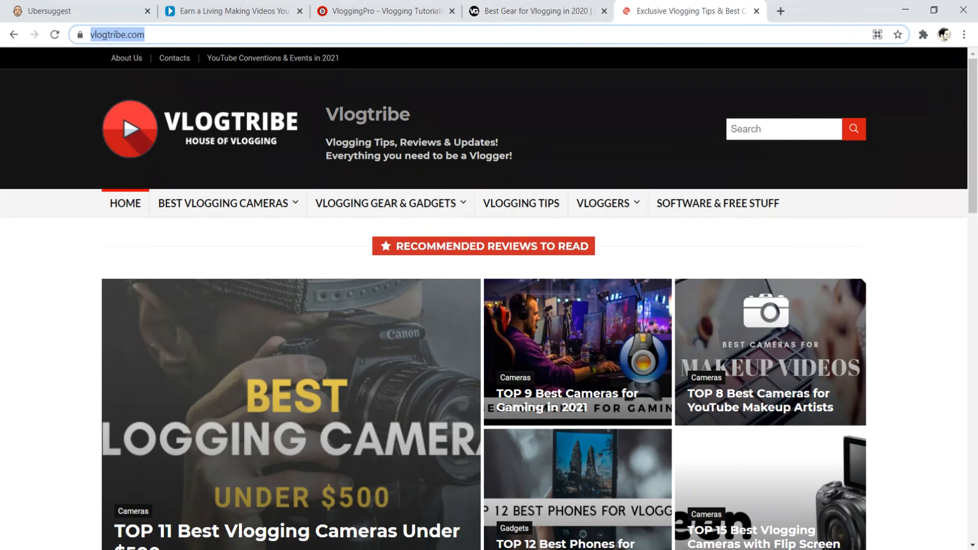
left_click(535, 10)
left_click(77, 11)
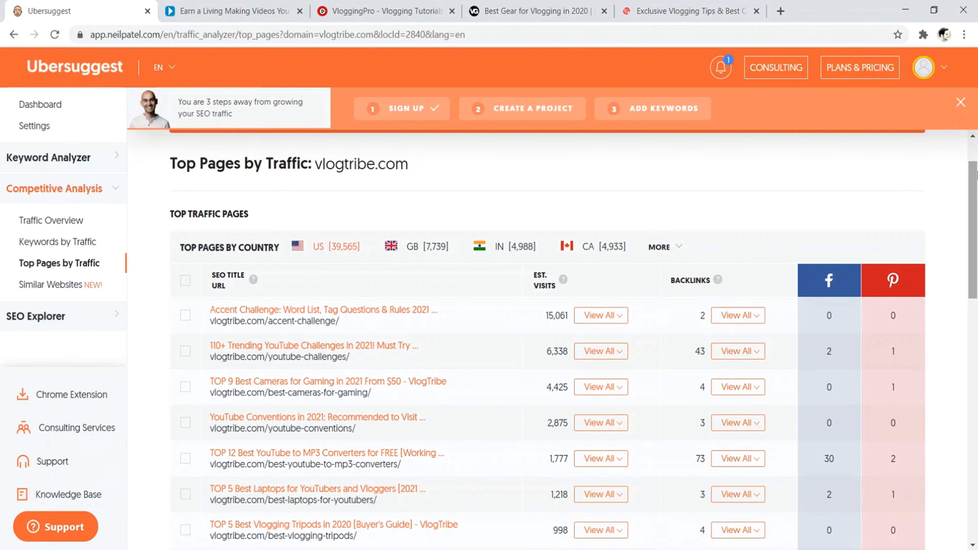
mouse_move(976, 175)
left_mouse_down()
mouse_move(976, 237)
mouse_move(976, 182)
left_mouse_up()
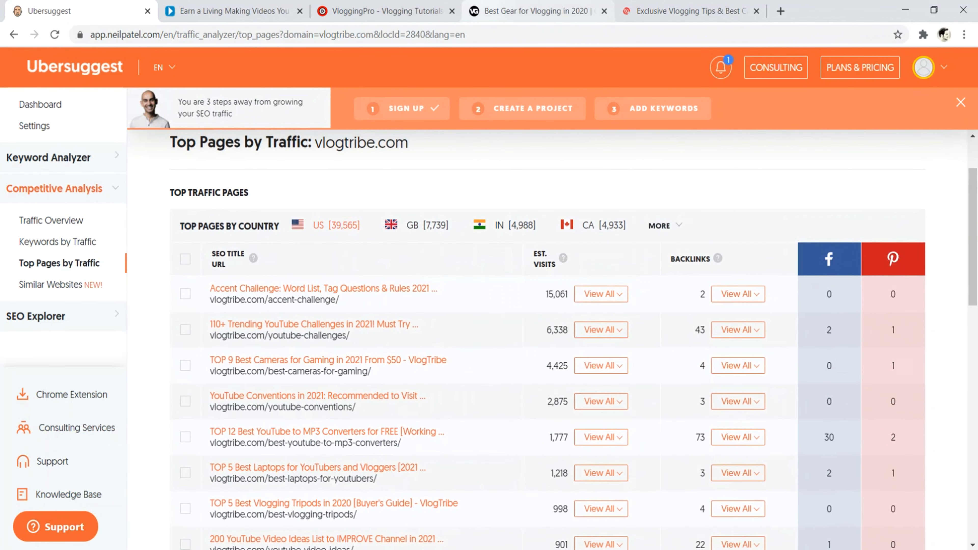
Open the traffic overview of vlogtribe.com and go to its top SEO pages table.
left_click_drag(977, 216, 976, 189)
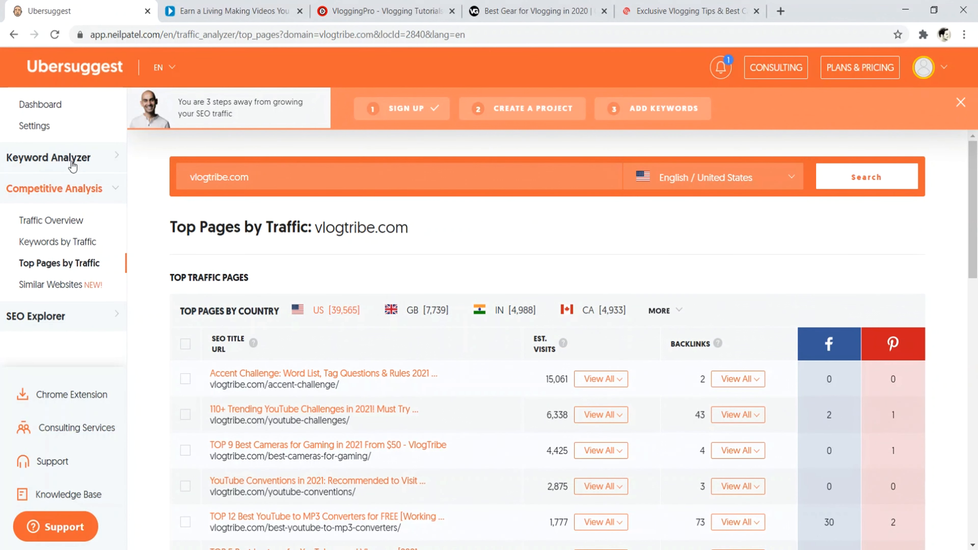
left_click(56, 223)
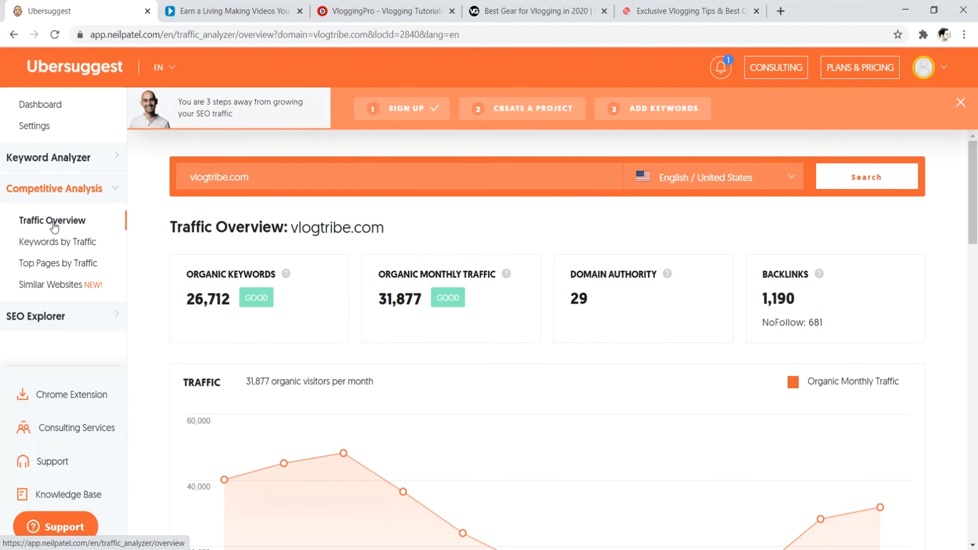
scroll(920, 154, "down", 1)
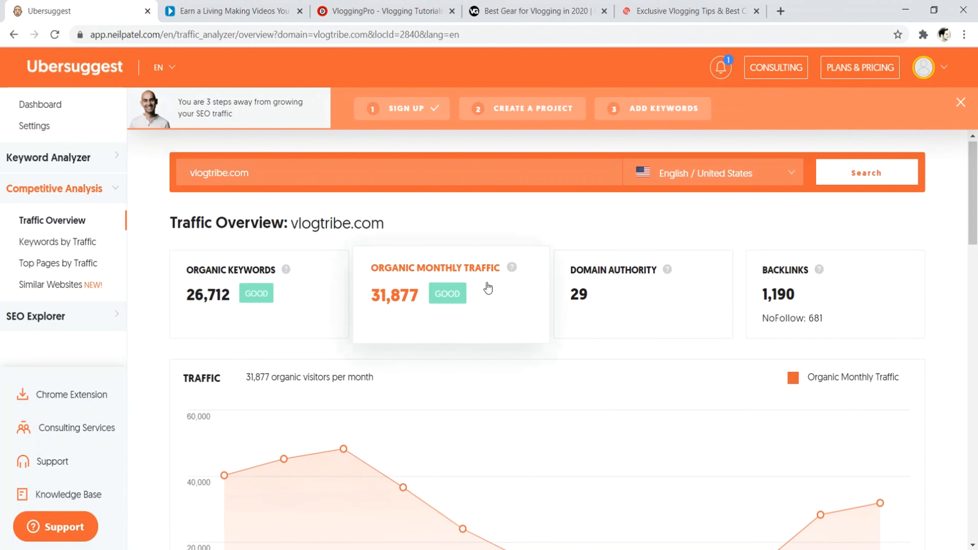
left_click_drag(976, 199, 976, 414)
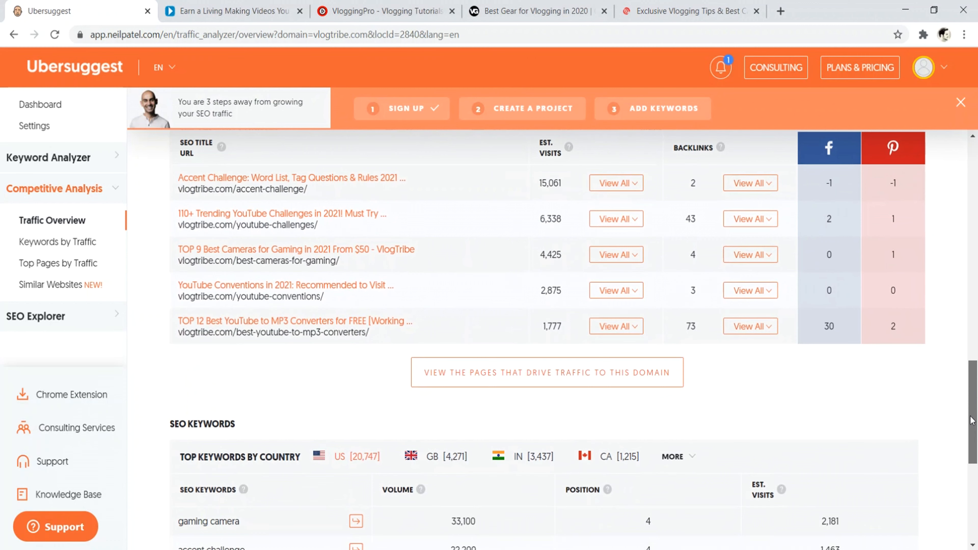
scroll(966, 411, "up", 2)
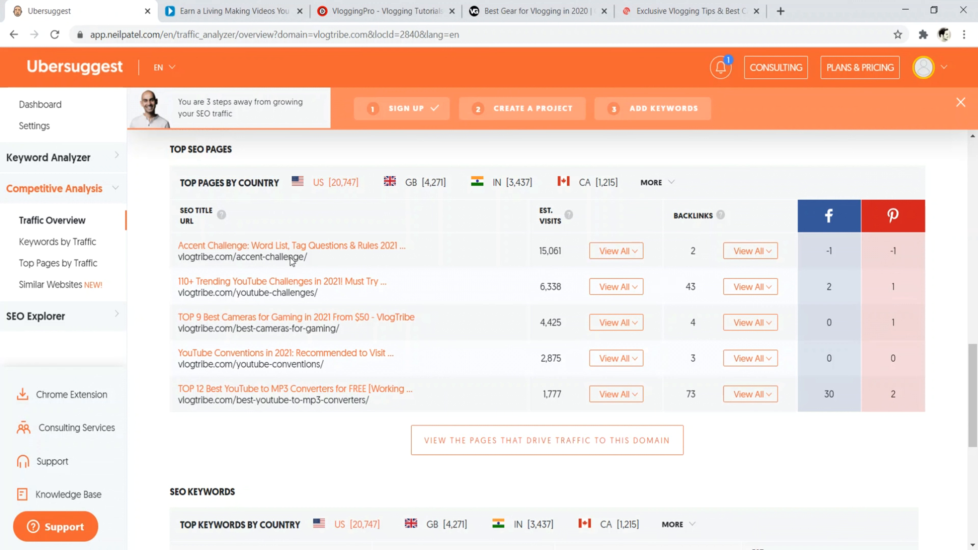
Examine the topics in the URLs of vlogtribe.com's top SEO pages, from the accent challenge page to the YouTube conventions page.
left_click_drag(302, 260, 247, 257)
left_click_drag(310, 295, 241, 295)
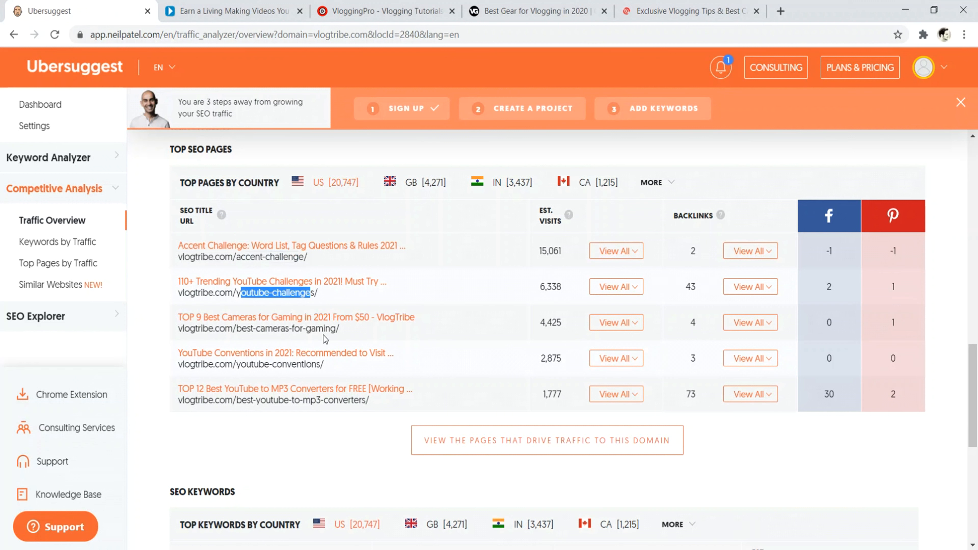
left_click_drag(334, 329, 236, 331)
left_click_drag(312, 364, 254, 371)
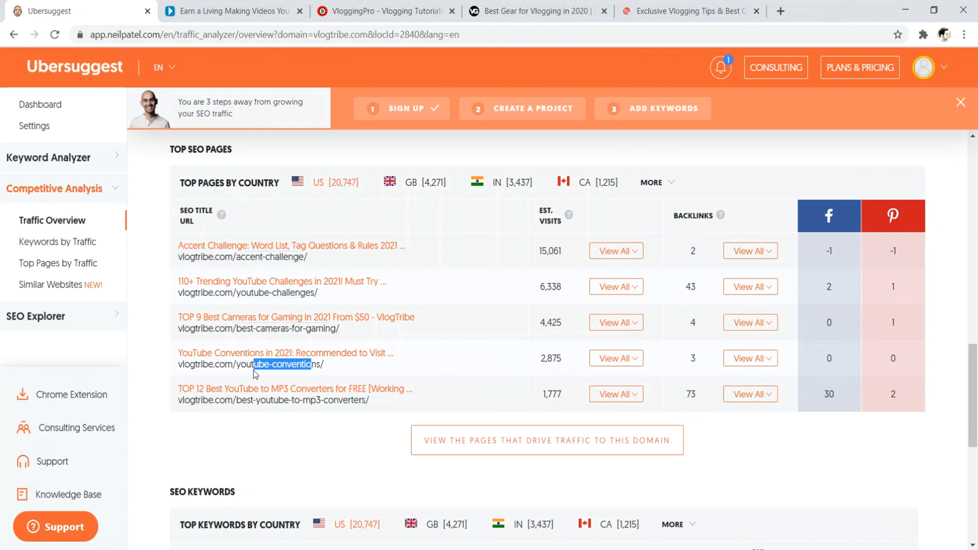
left_click(306, 451)
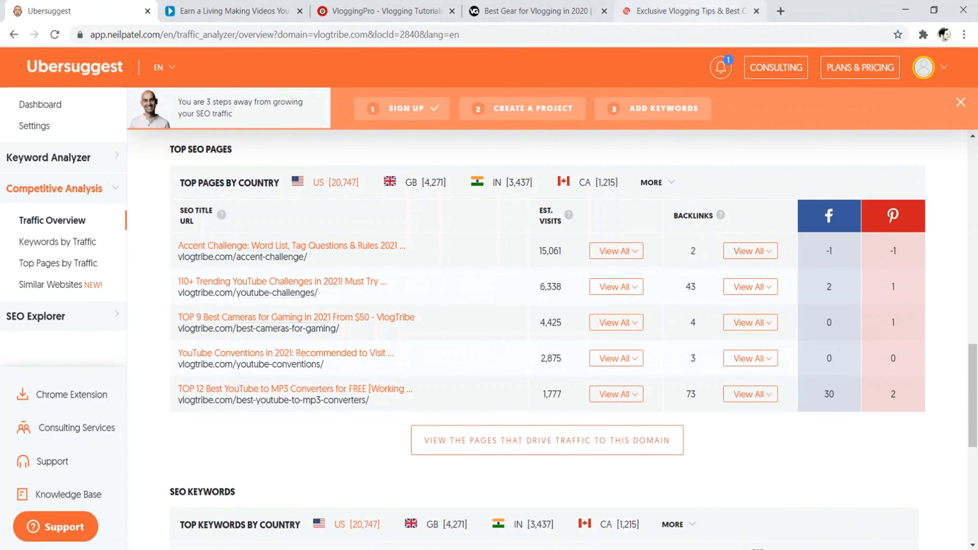
Look through the open vloggergear.com, vloggingpro.com and vloggerpro.com homepages and return to the vlogtribe.com traffic overview.
left_click(551, 7)
left_click(385, 9)
left_click(250, 9)
left_click(81, 8)
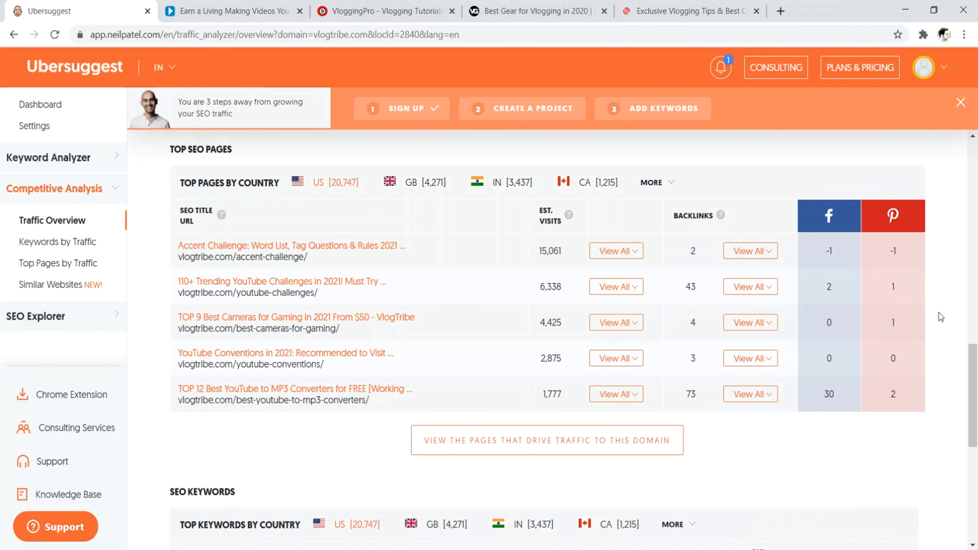
scroll(977, 348, "up", 3)
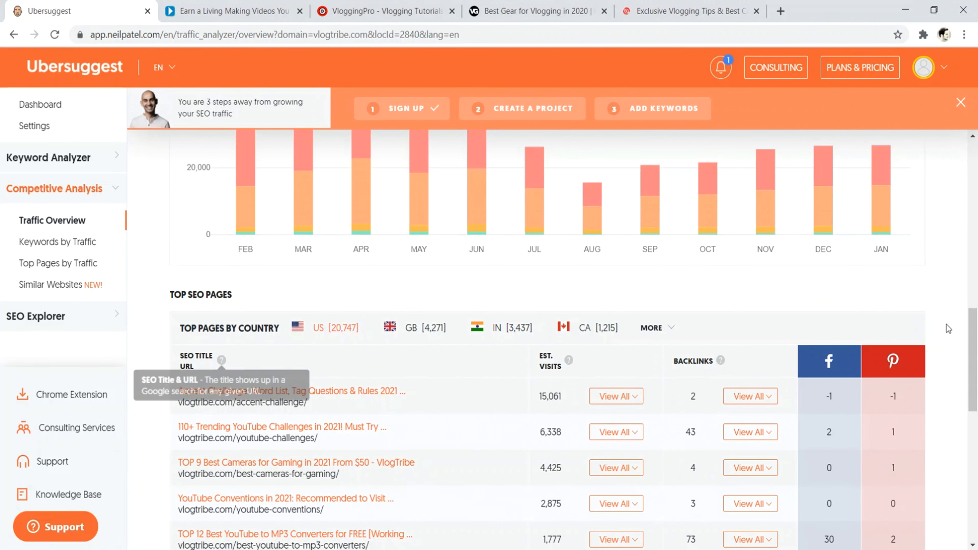
left_click_drag(973, 352, 976, 185)
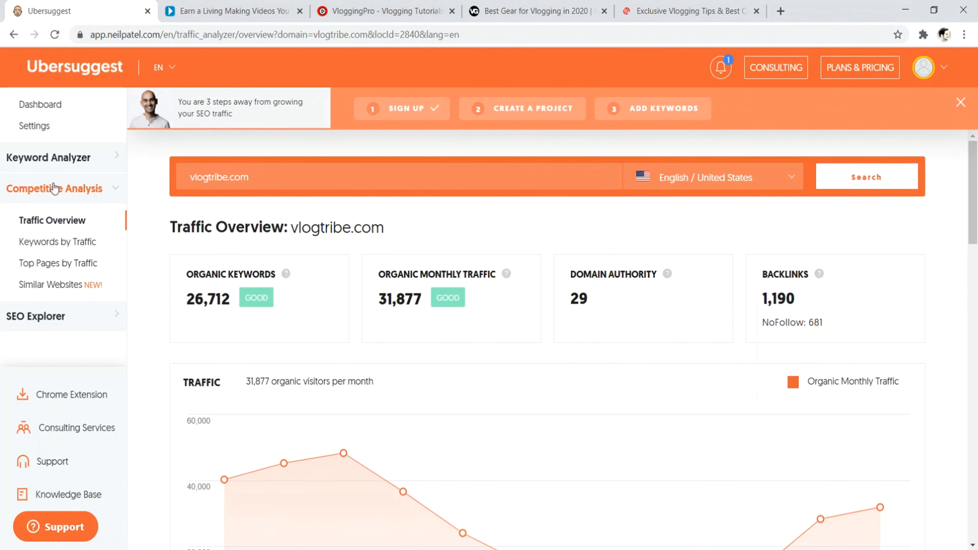
left_click(102, 190)
left_click(89, 155)
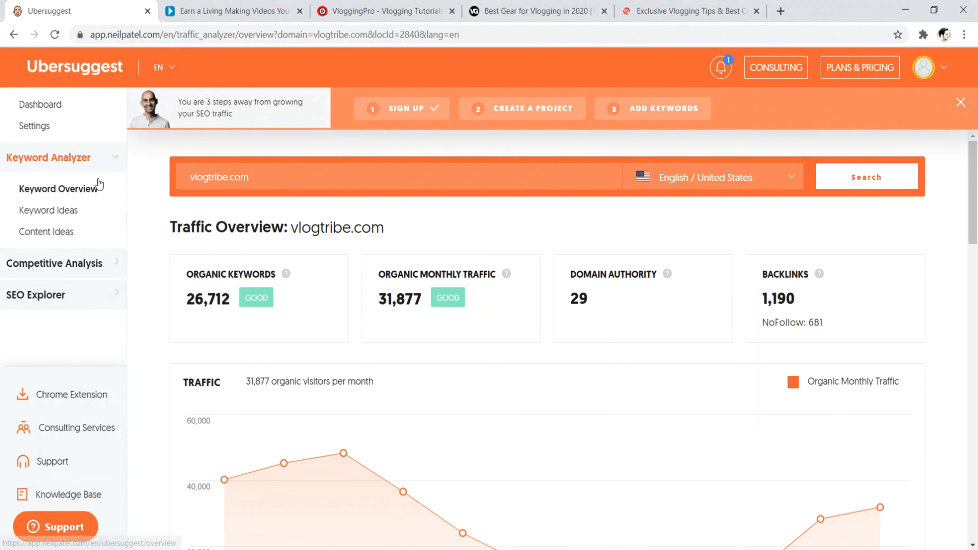
left_click(77, 191)
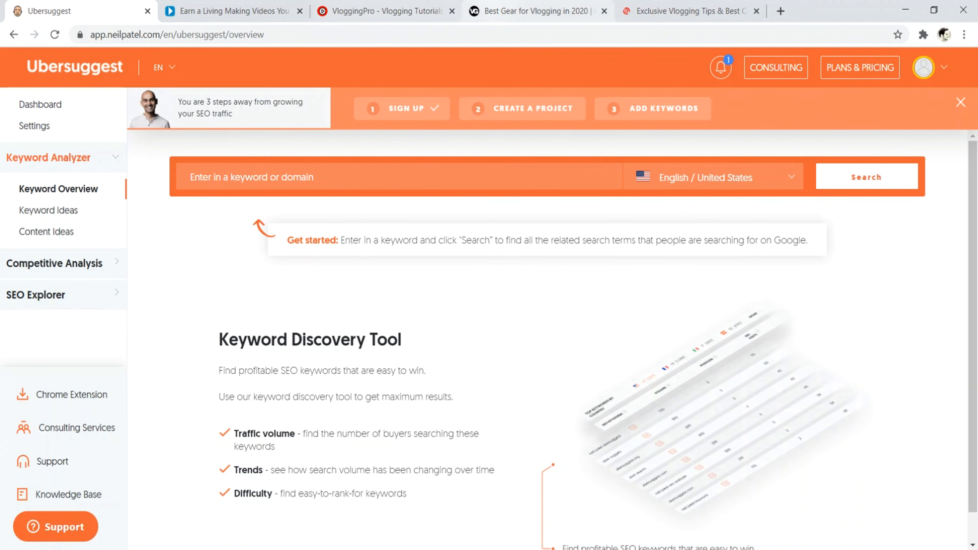
Reopen the vlogtribe.com traffic overview and copy "accent-challenge" from the URL of the first top SEO page.
left_click(58, 263)
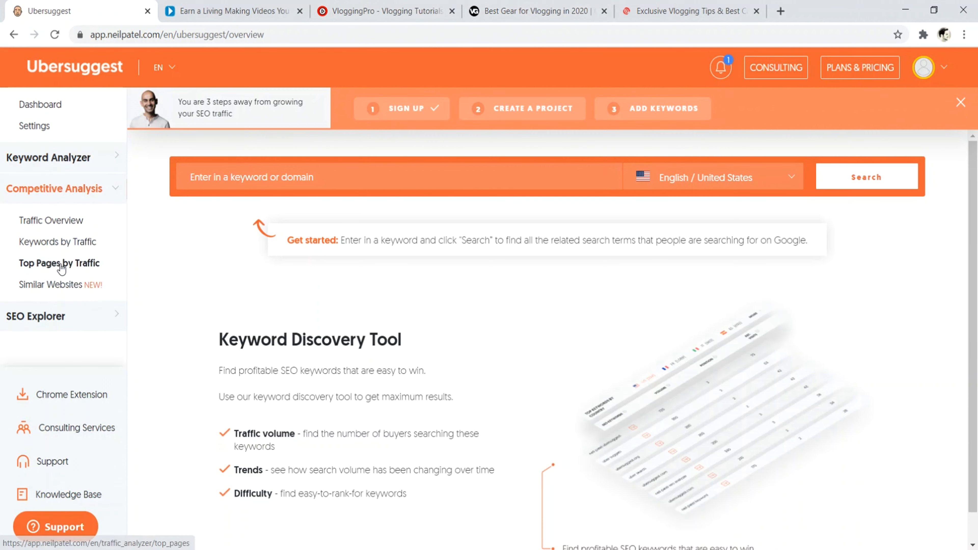
left_click(66, 223)
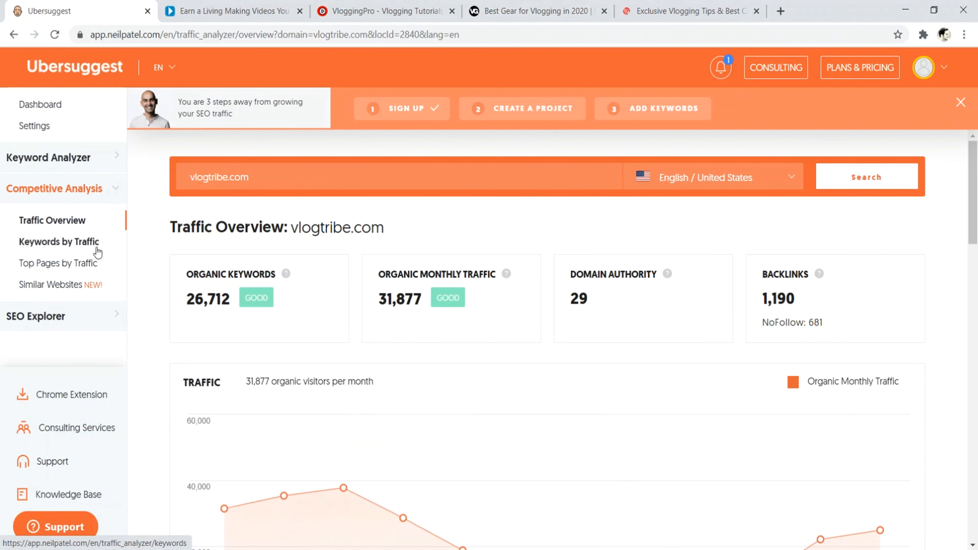
scroll(250, 289, "down", 5)
scroll(252, 294, "down", 10)
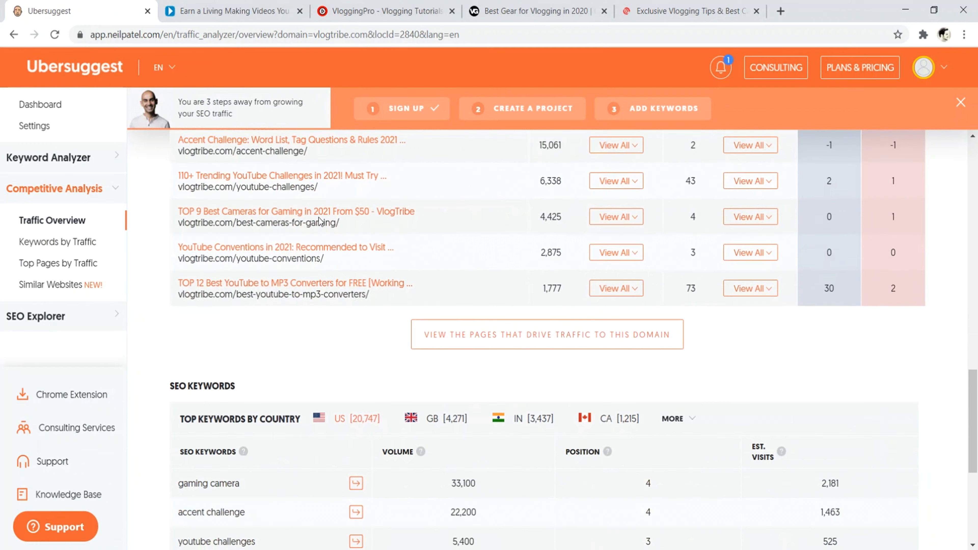
scroll(319, 220, "up", 3)
left_click_drag(237, 285, 303, 293)
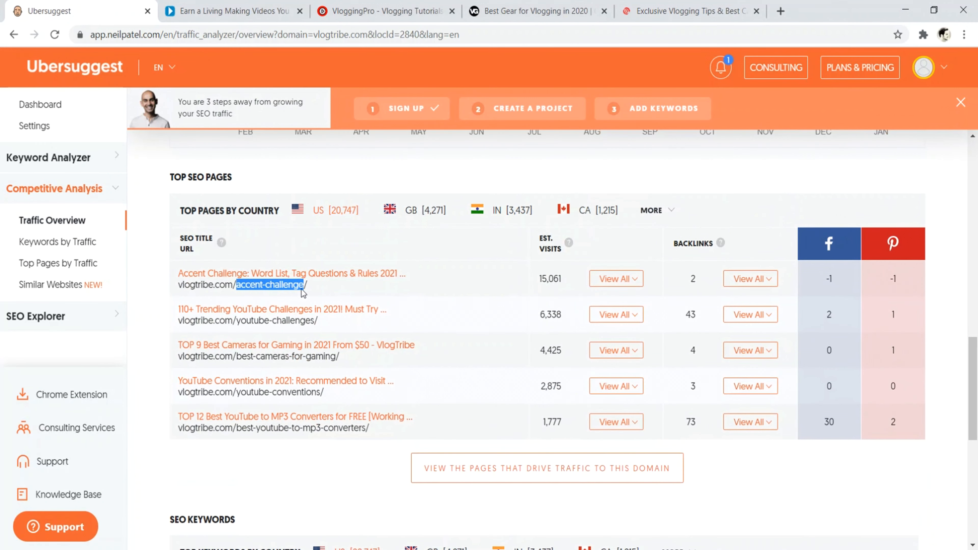
right_click(293, 288)
left_click(310, 300)
Run a keyword overview search for "accent challenge" in English / United States and review its keyword ideas and search volume chart.
scroll(171, 293, "up", 5)
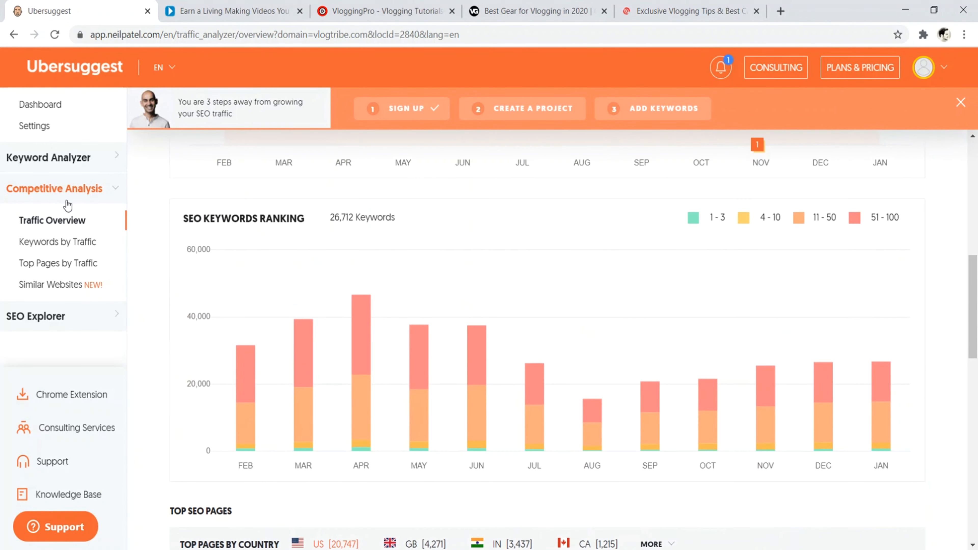
left_click(72, 194)
left_click(82, 157)
left_click(104, 189)
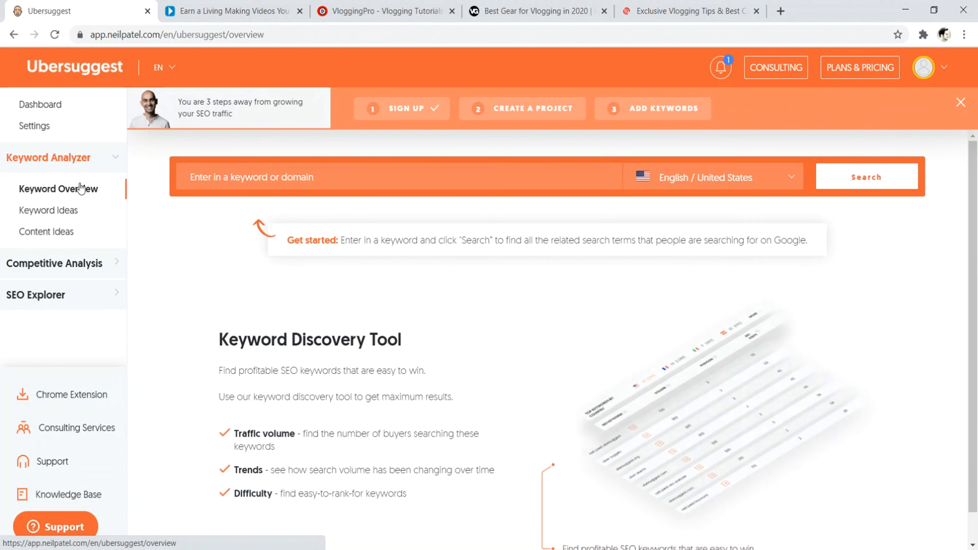
right_click(305, 175)
left_click(339, 278)
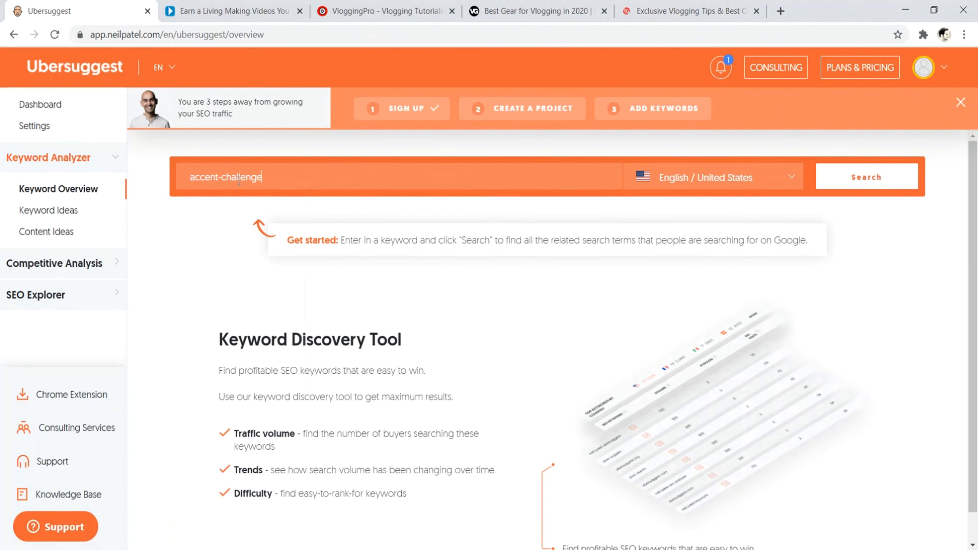
key("BackSpace")
key("Return")
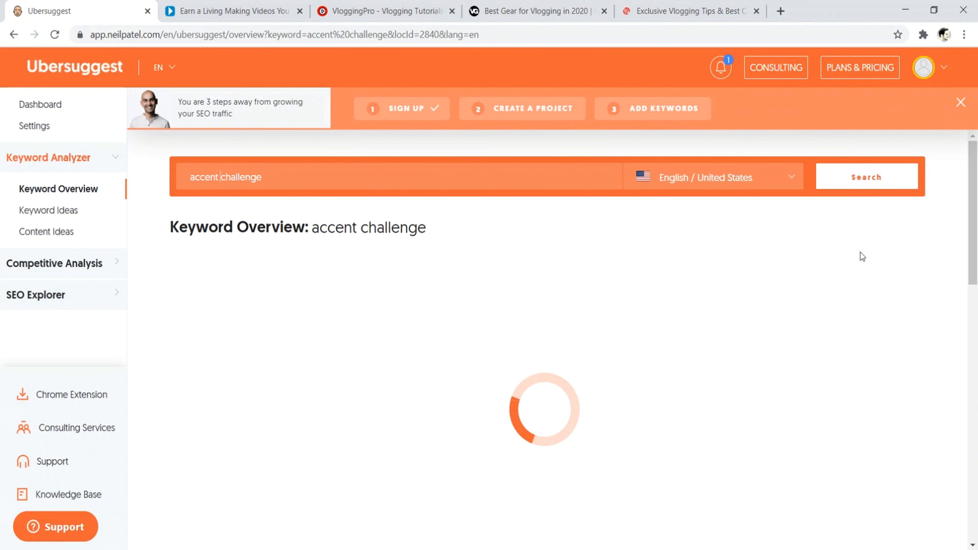
left_click_drag(974, 200, 976, 365)
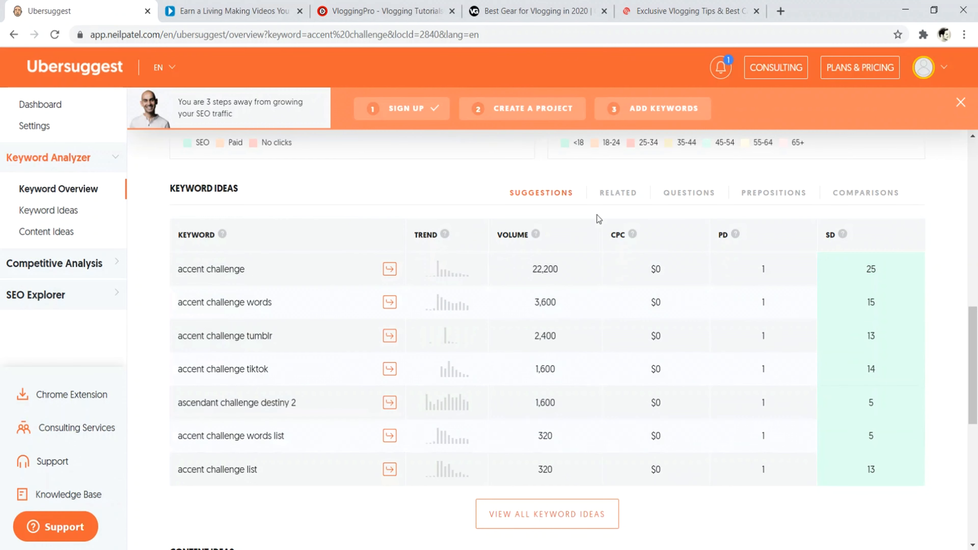
left_click_drag(974, 316, 974, 245)
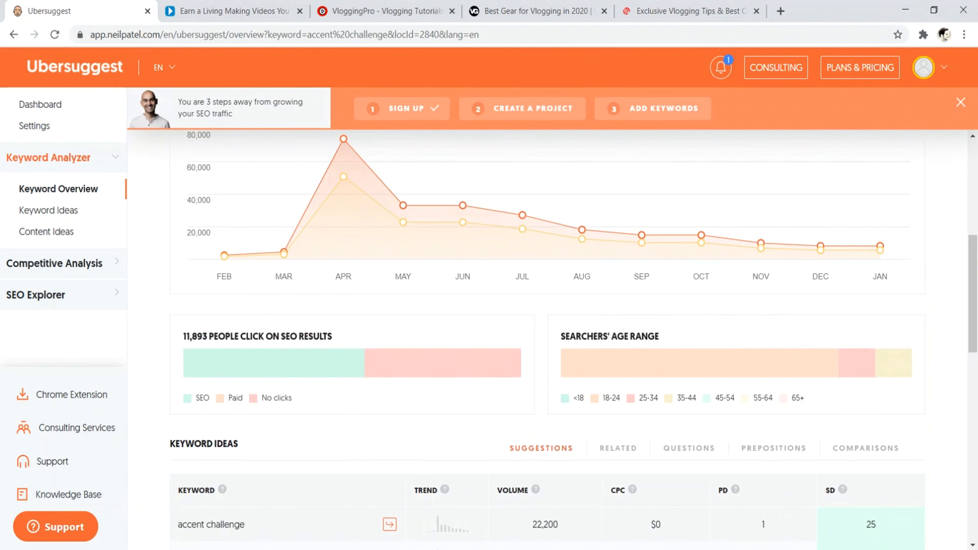
Search Google for "accent challenge" in a new tab and review the ranking pages and related keywords.
left_click(782, 11)
right_click(696, 37)
left_click(734, 138)
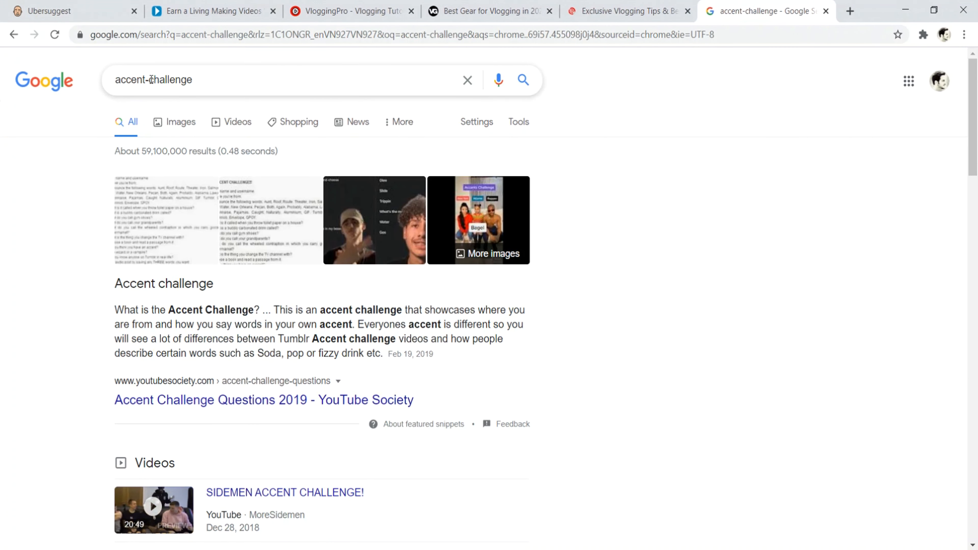
left_click(151, 79)
key("BackSpace")
key("Return")
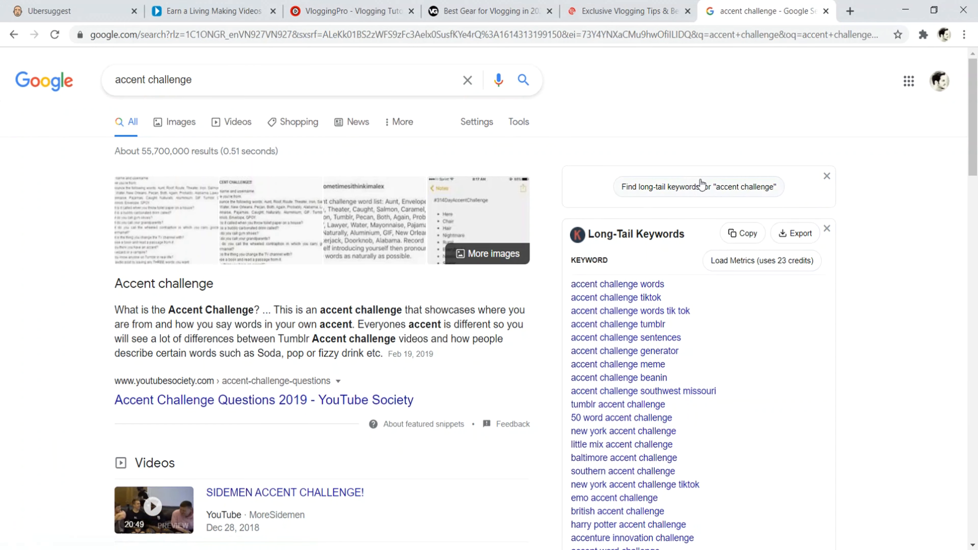
scroll(976, 191, "down", 5)
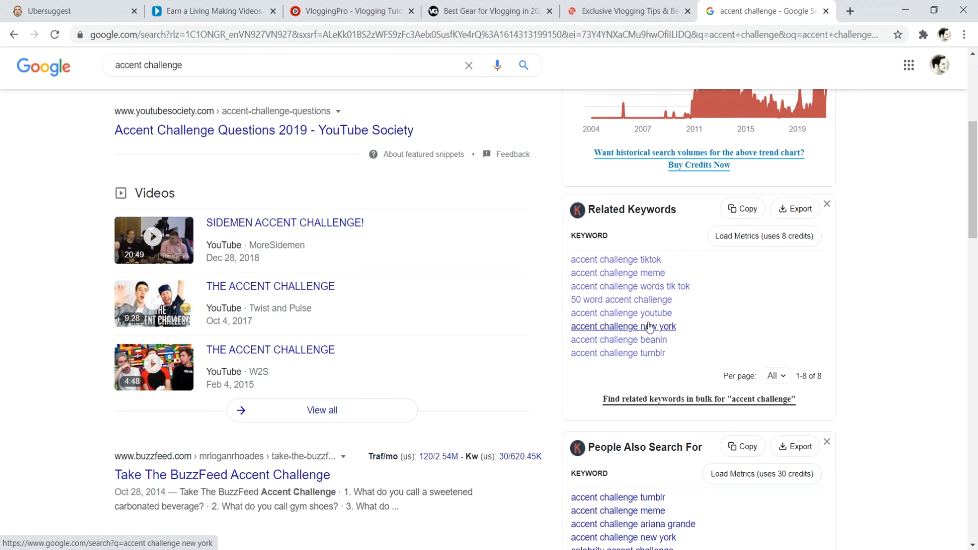
scroll(690, 268, "down", 8)
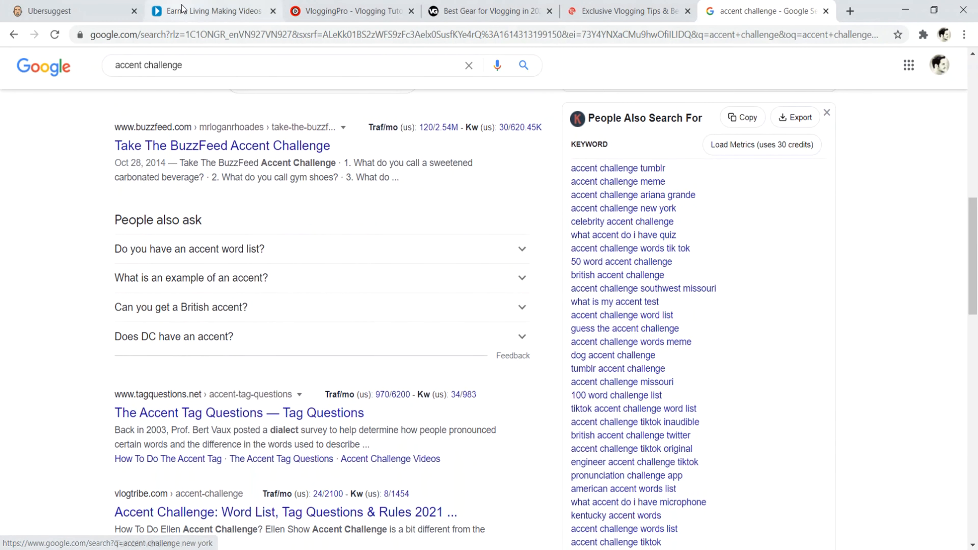
Compare Ubersuggest's keyword ideas for accent challenge with Google's results and related searches, then return to the start of the keyword overview.
left_click(51, 4)
scroll(545, 214, "up", 3)
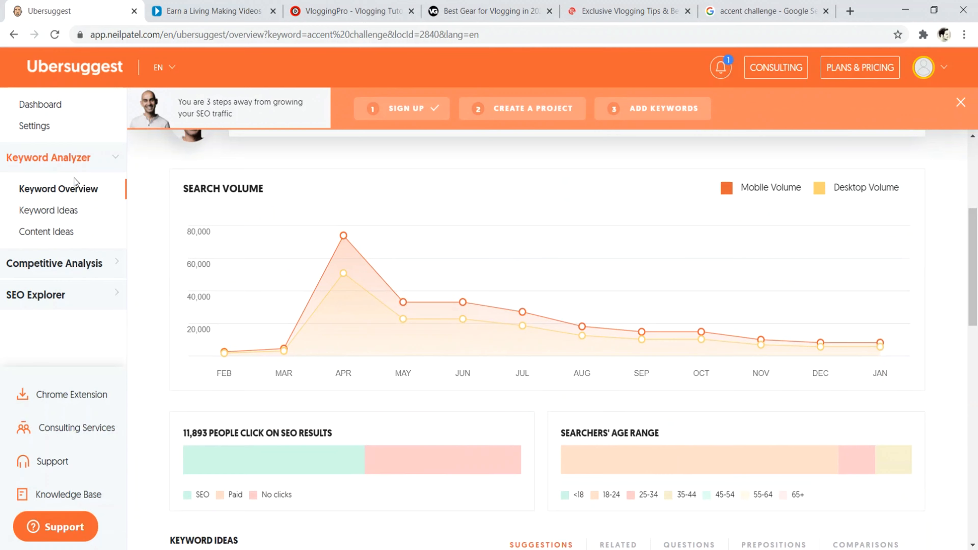
scroll(100, 200, "down", 8)
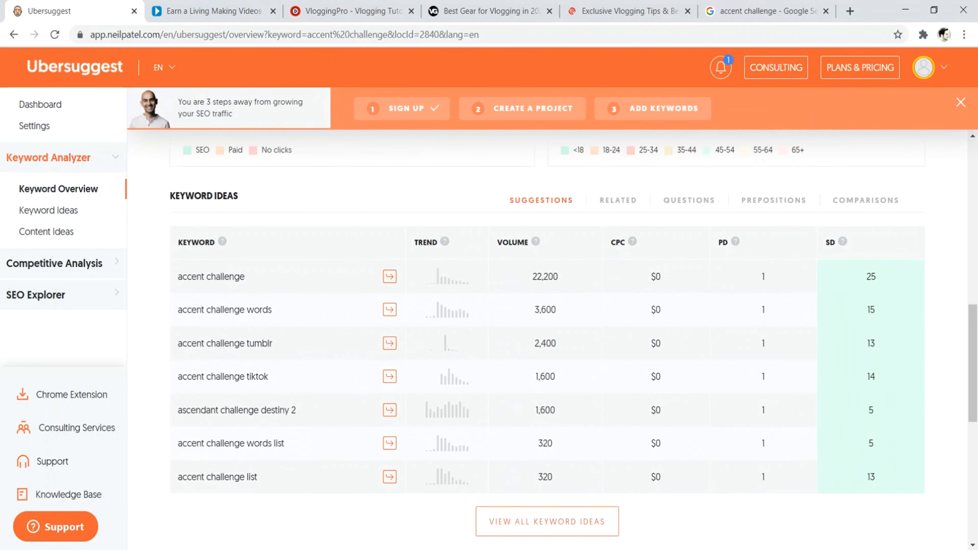
left_click(784, 6)
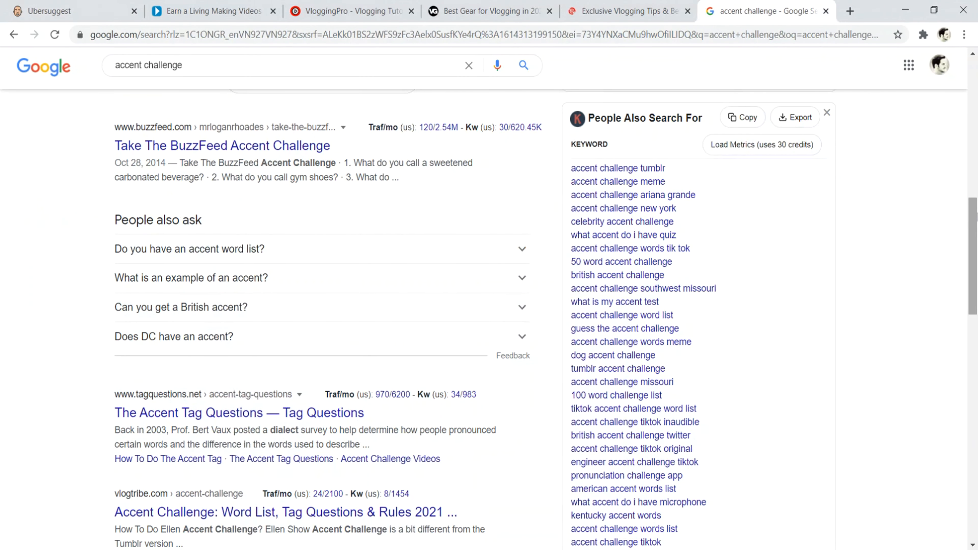
mouse_move(976, 215)
left_mouse_down()
mouse_move(976, 269)
mouse_move(976, 190)
mouse_move(976, 231)
left_mouse_up()
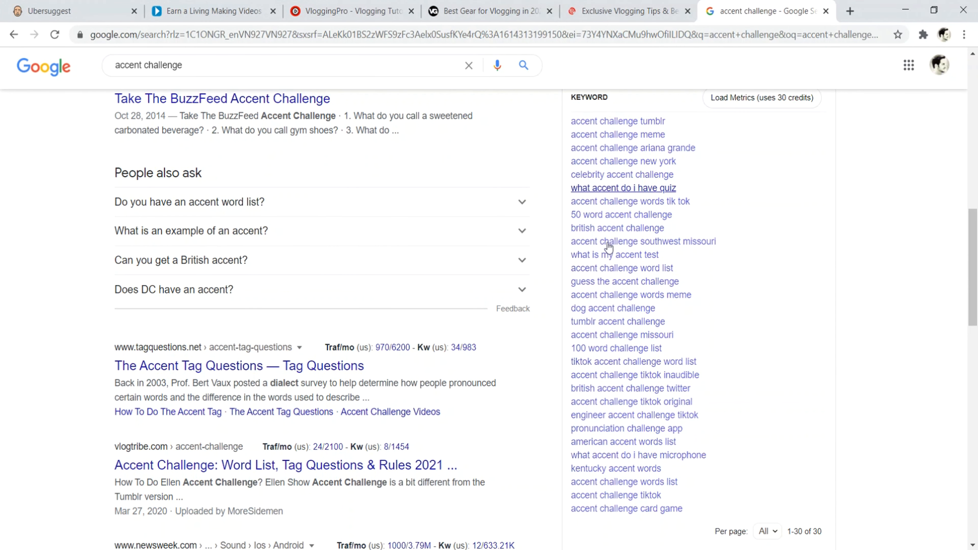
left_click(85, 11)
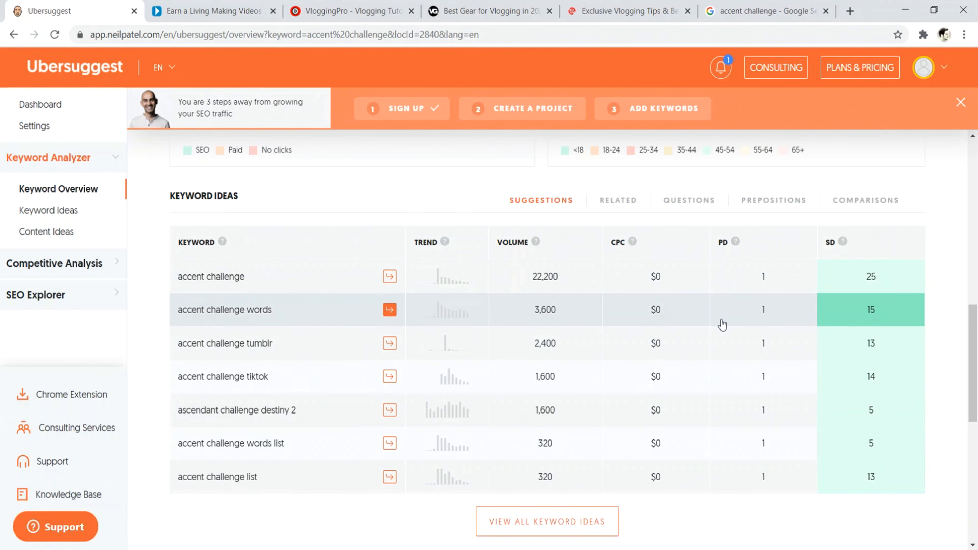
scroll(462, 300, "up", 3)
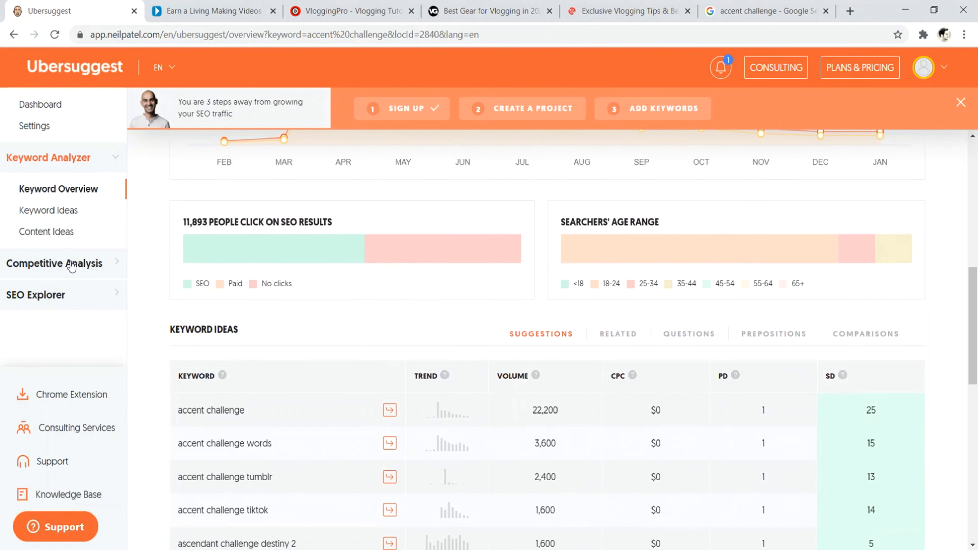
left_click(71, 264)
scroll(976, 164, "up", 10)
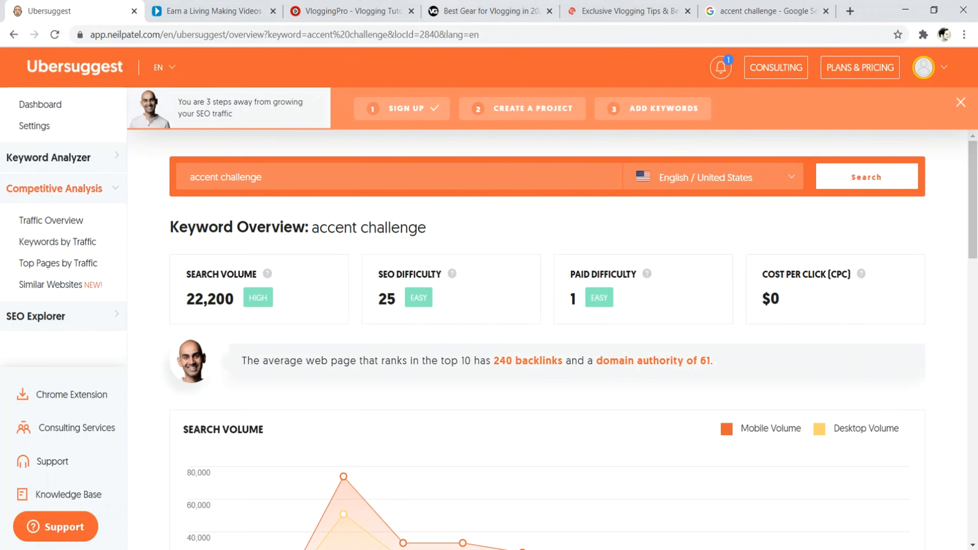
Look through the vloggerpro.com homepage down to its footer, return briefly to the keyword overview, and switch to the vloggergear.com homepage.
key("ctrl+Tab")
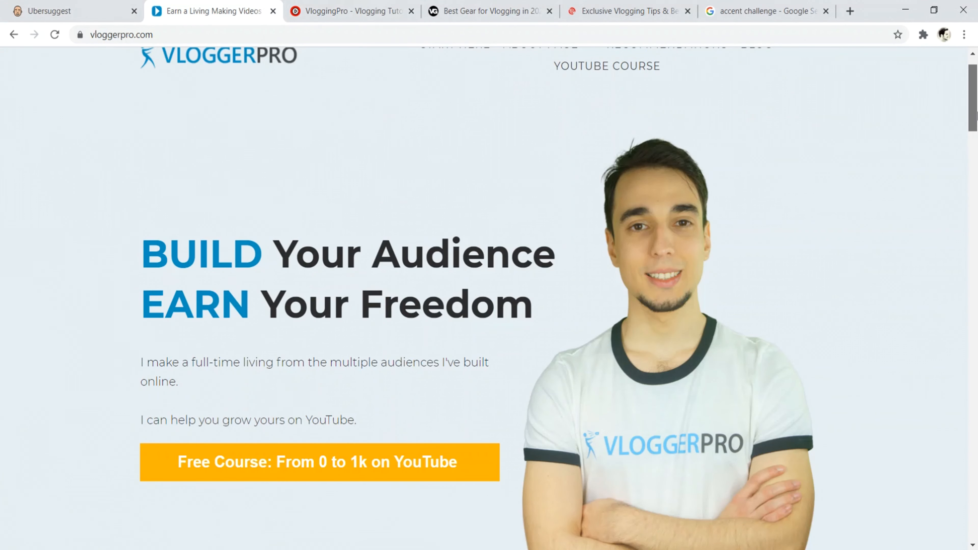
scroll(976, 89, "up", 2)
left_click_drag(977, 89, 976, 510)
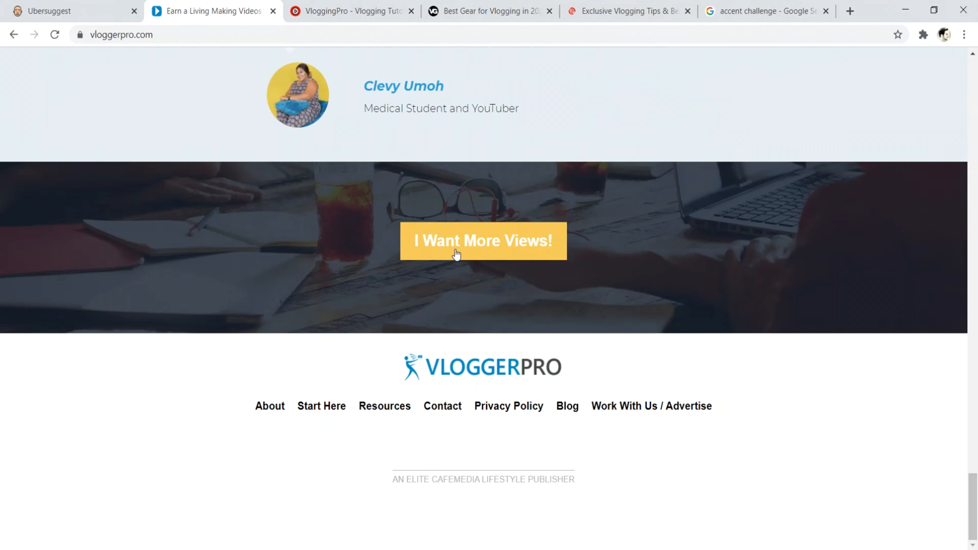
key("ctrl+1")
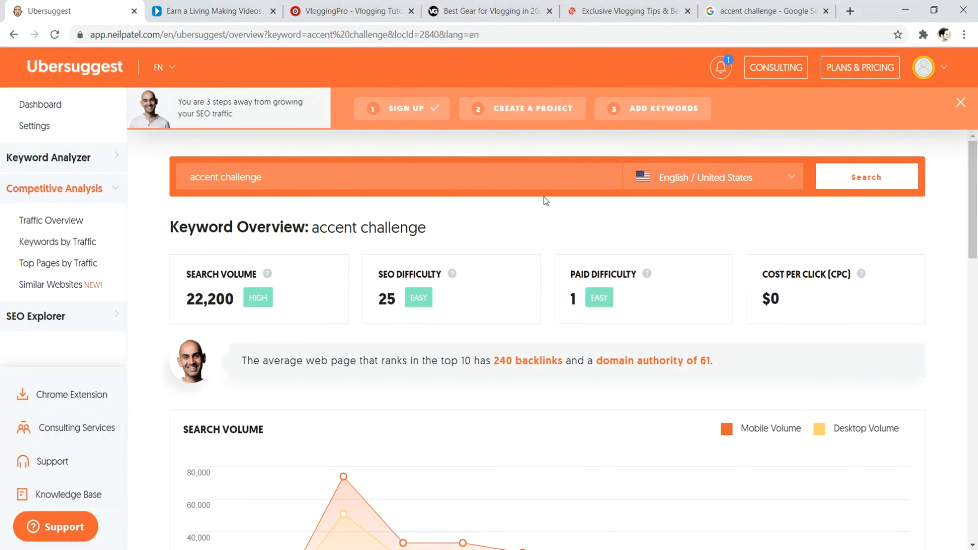
key("ctrl+Tab")
key("ctrl+Tab")
key("ctrl+Tab")
key("ctrl+Tab")
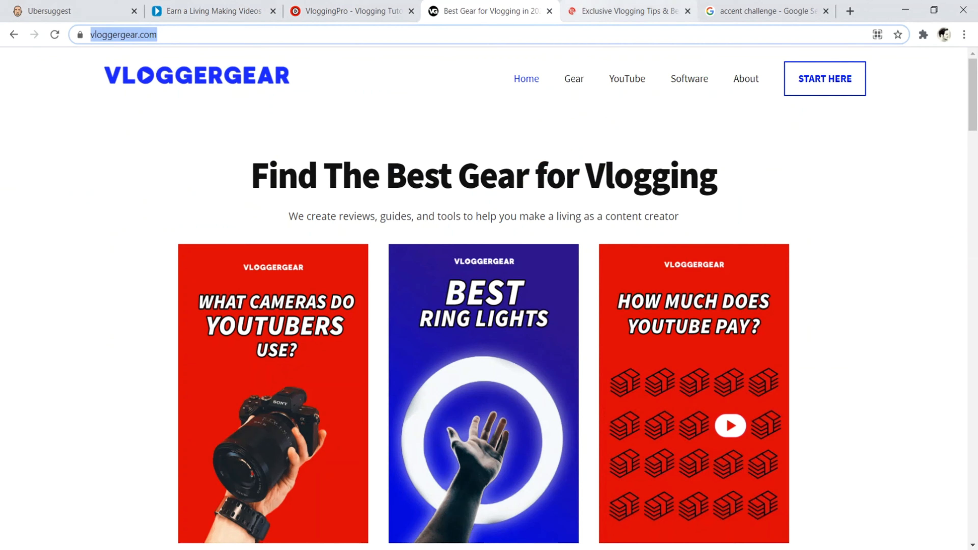